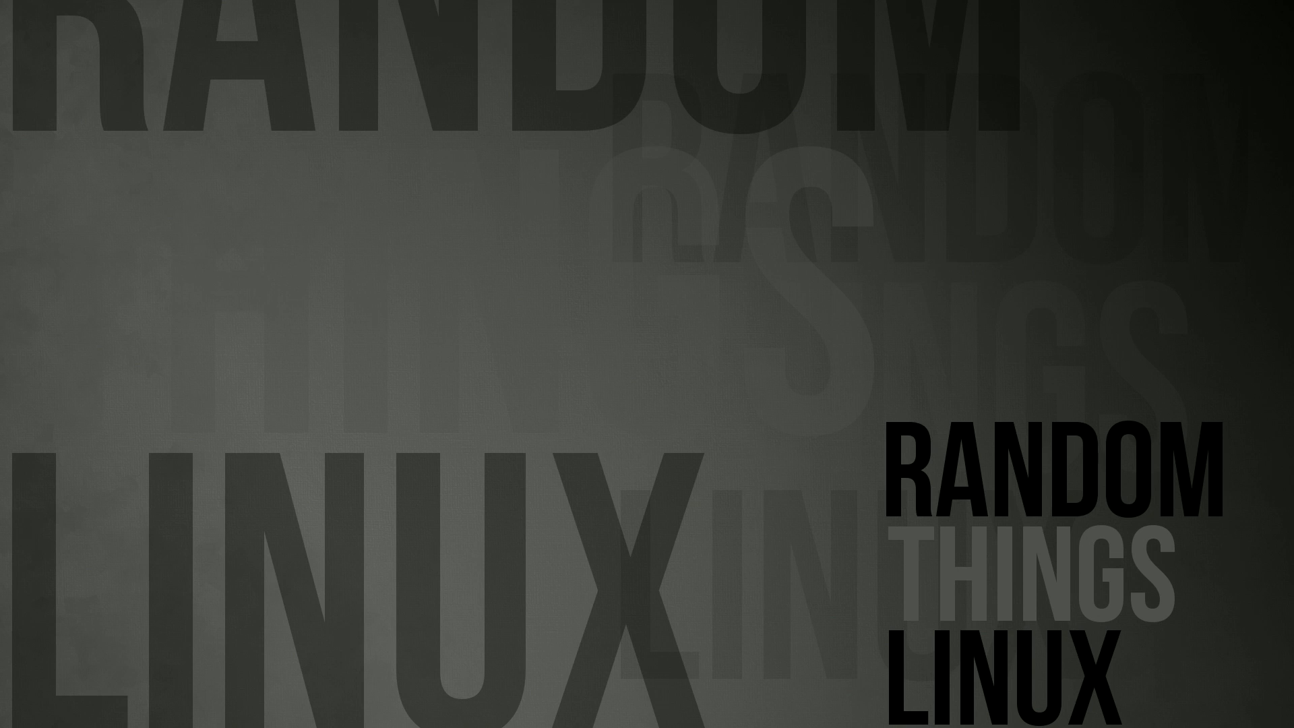
Resume the paused redhat6.2 VM and boot the Red Hat installer from the boot: prompt
click(31, 22)
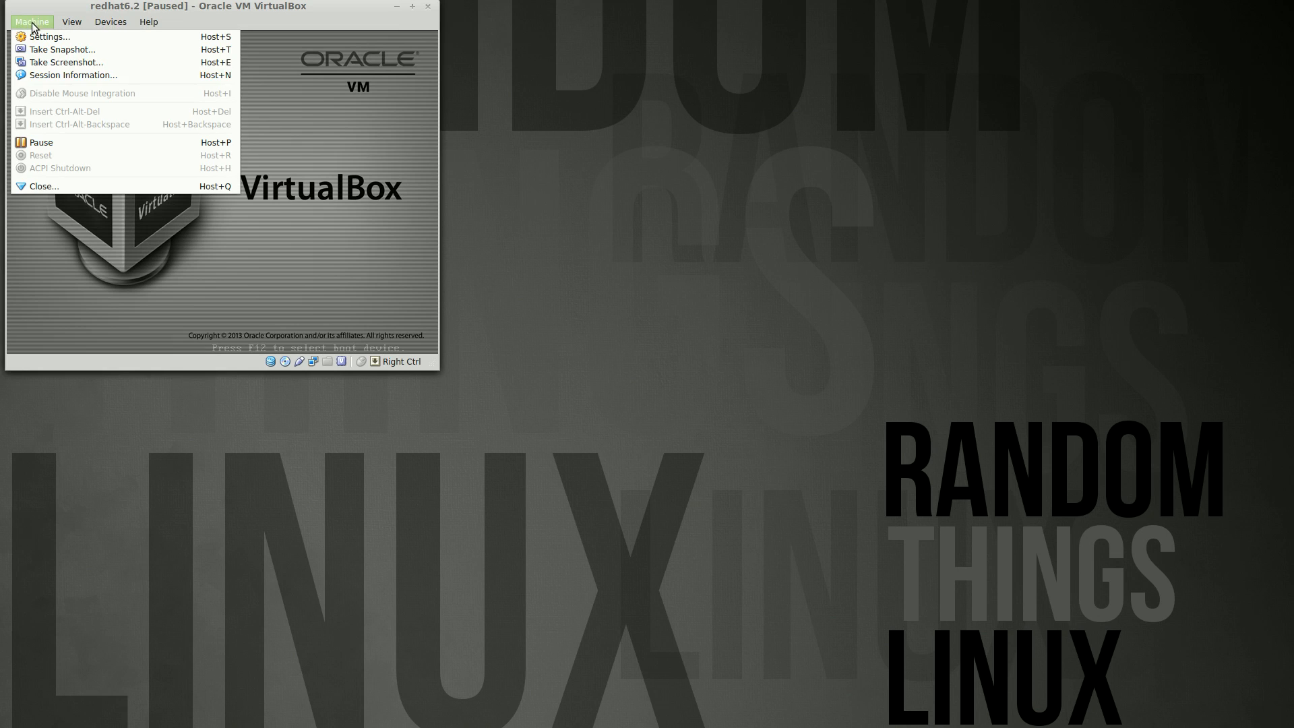
click(54, 138)
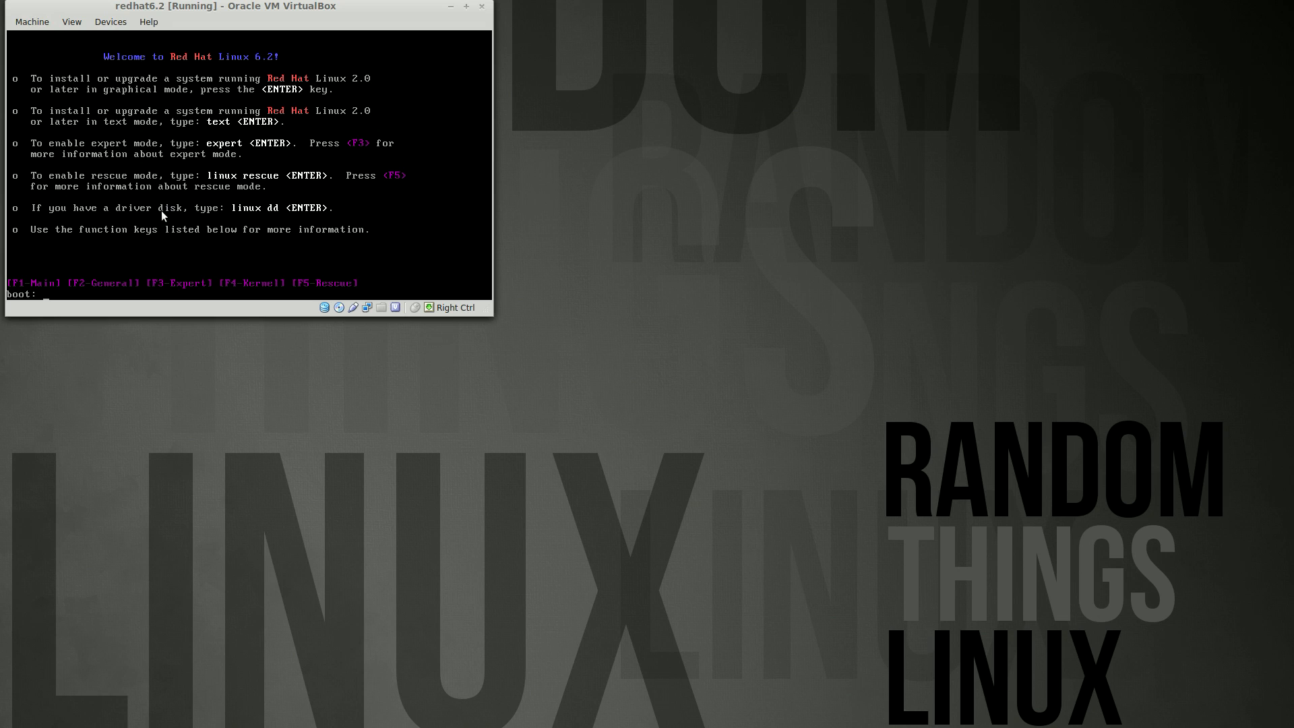
key(Return)
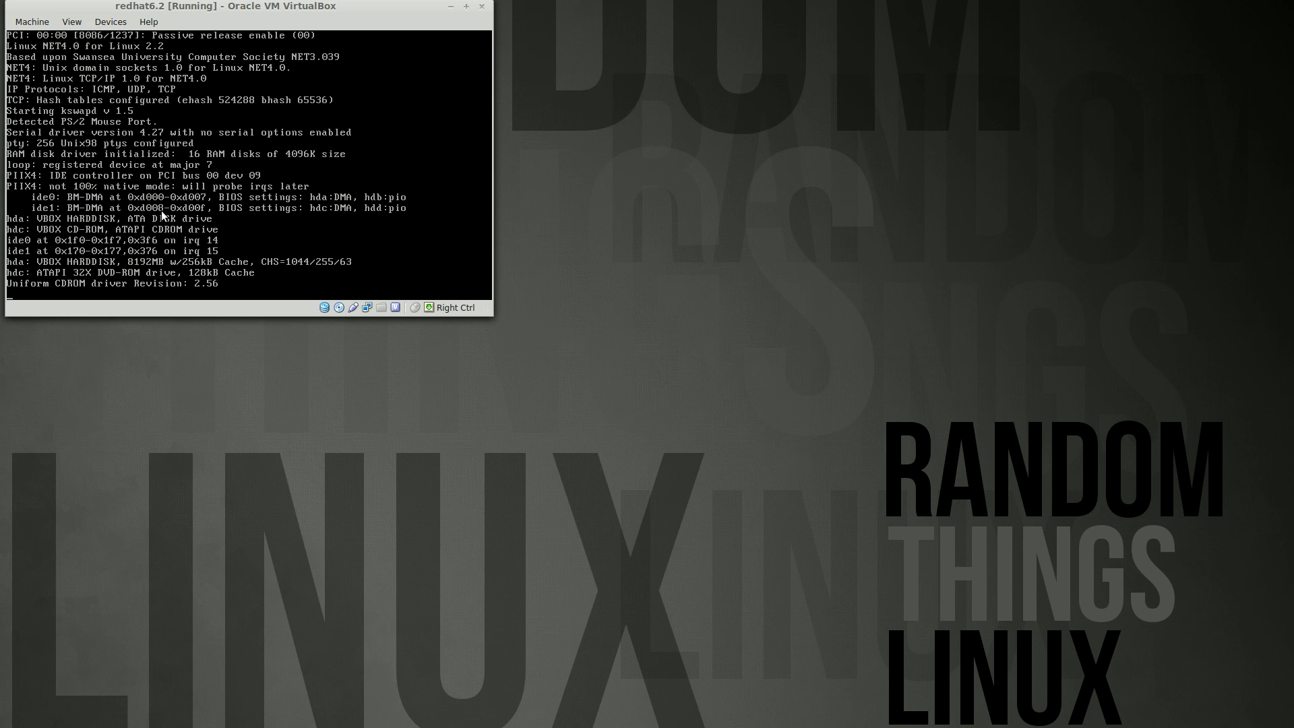
drag(162, 6, 167, 15)
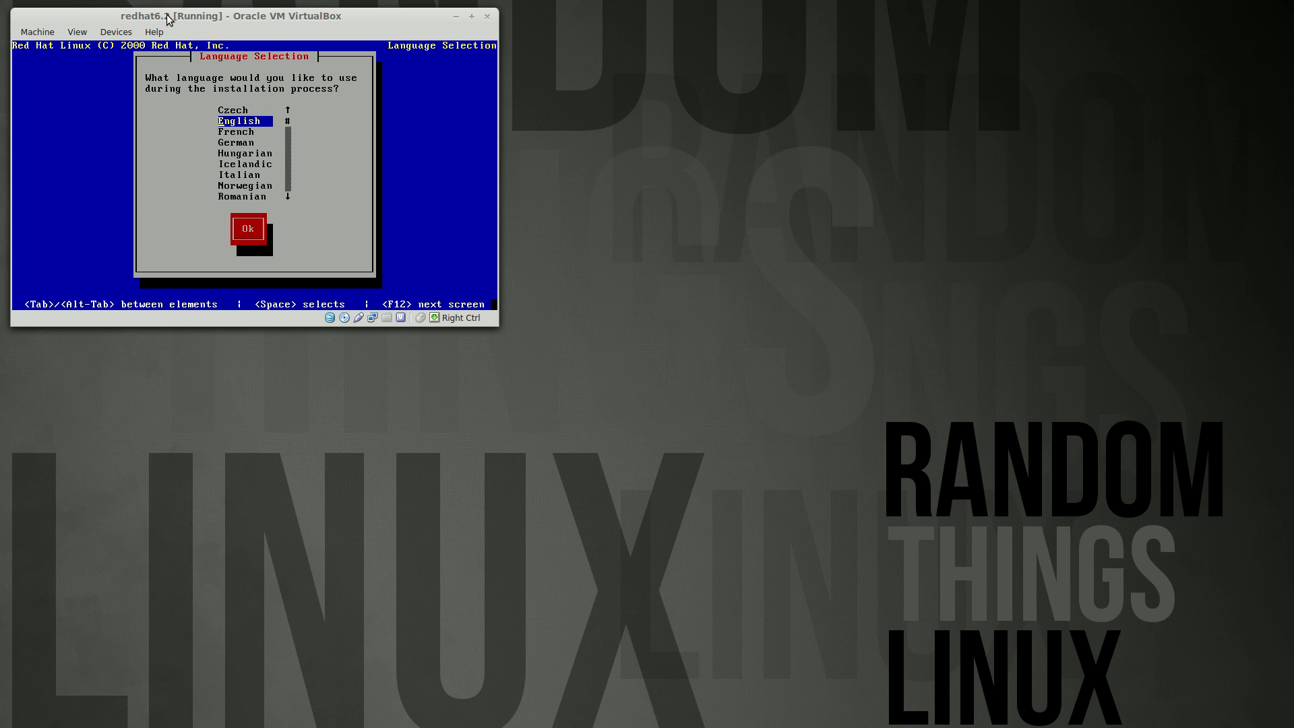
Keep English as the installation language
key(Down)
key(Up)
key(Up)
key(Down)
key(Return)
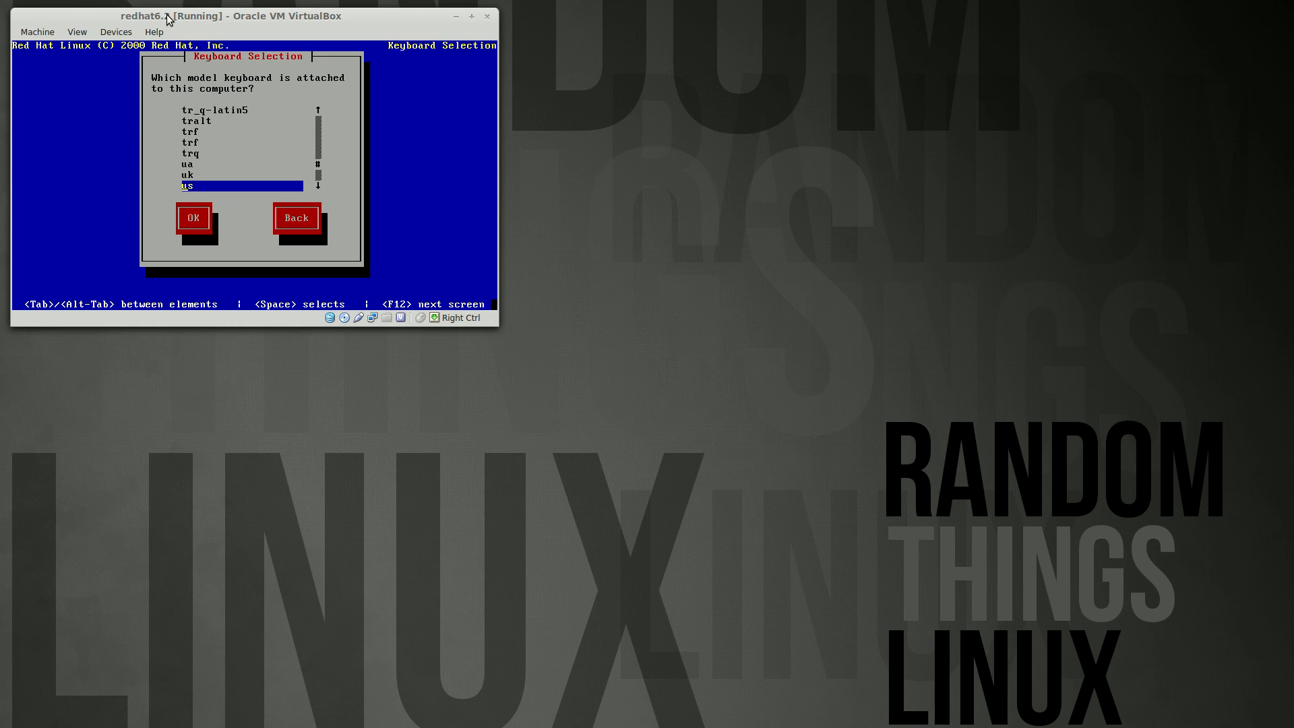
Choose the dk keyboard model and continue past the Welcome screen
key(Up)
key(Up)
key(Up)
key(Up)
key(Up)
key(Up)
key(Up)
key(Up)
key(Up)
key(Up)
key(Up)
key(Up)
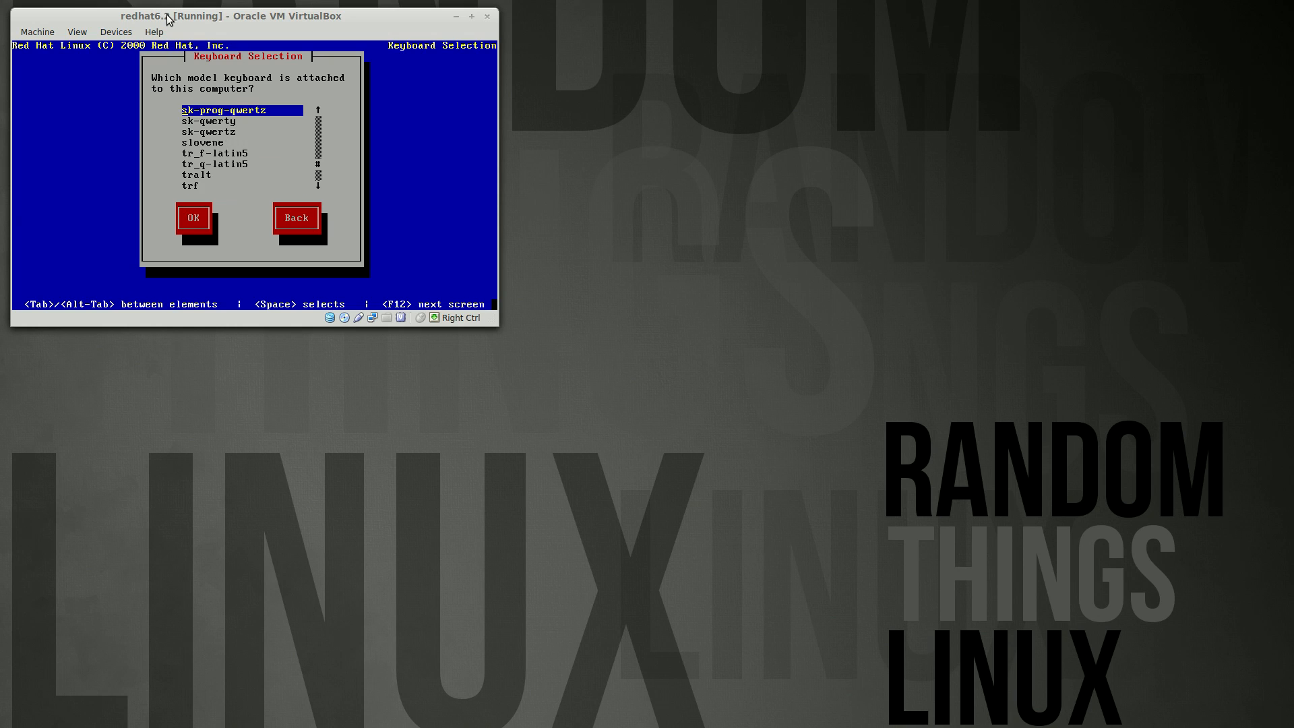
key(Up)
key(Up)
key(Up)
key(Up)
key(Up)
key(Up)
key(Up)
key(d)
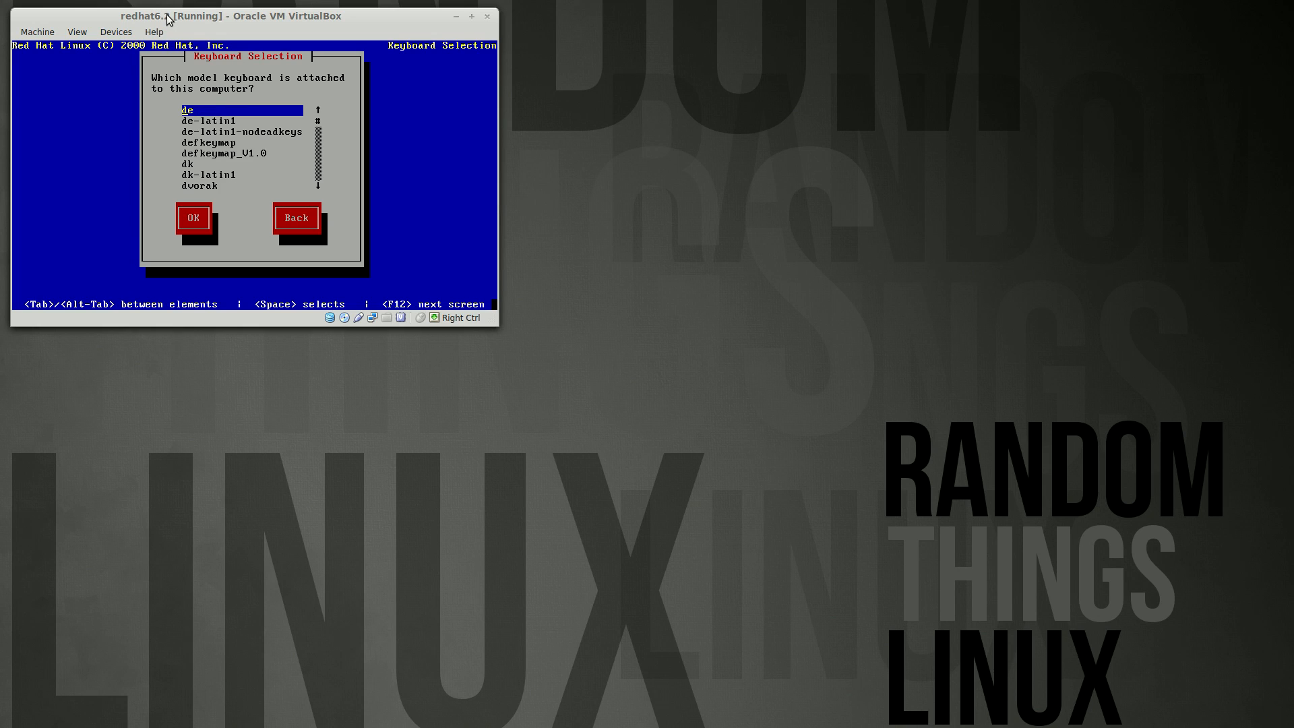
key(Down)
key(Down)
key(Down)
key(Down)
key(Down)
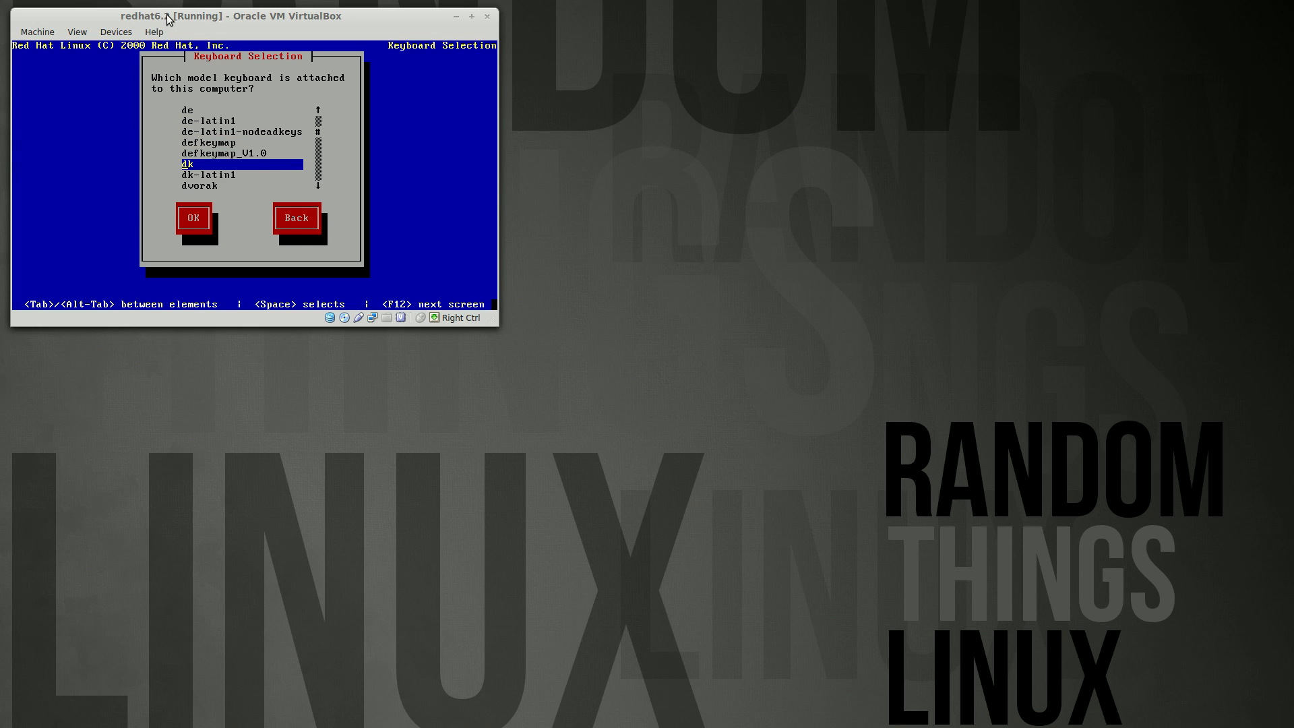
key(Return)
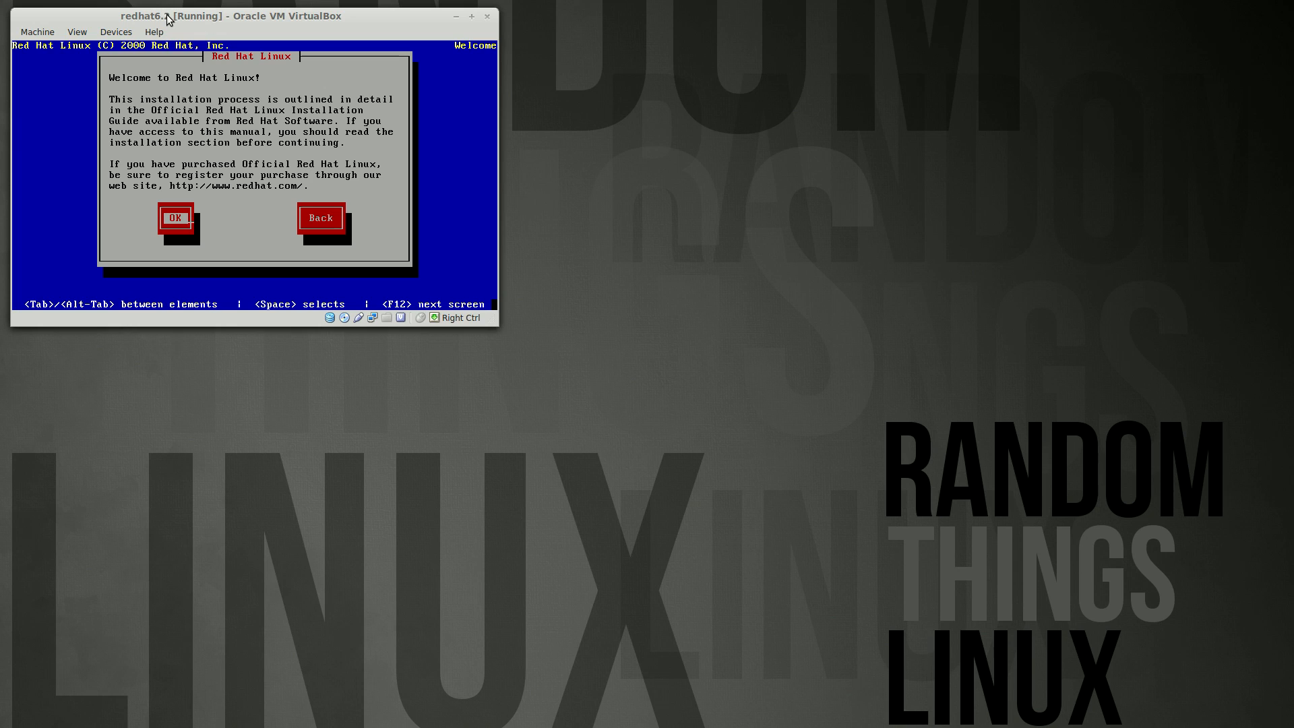
key(Return)
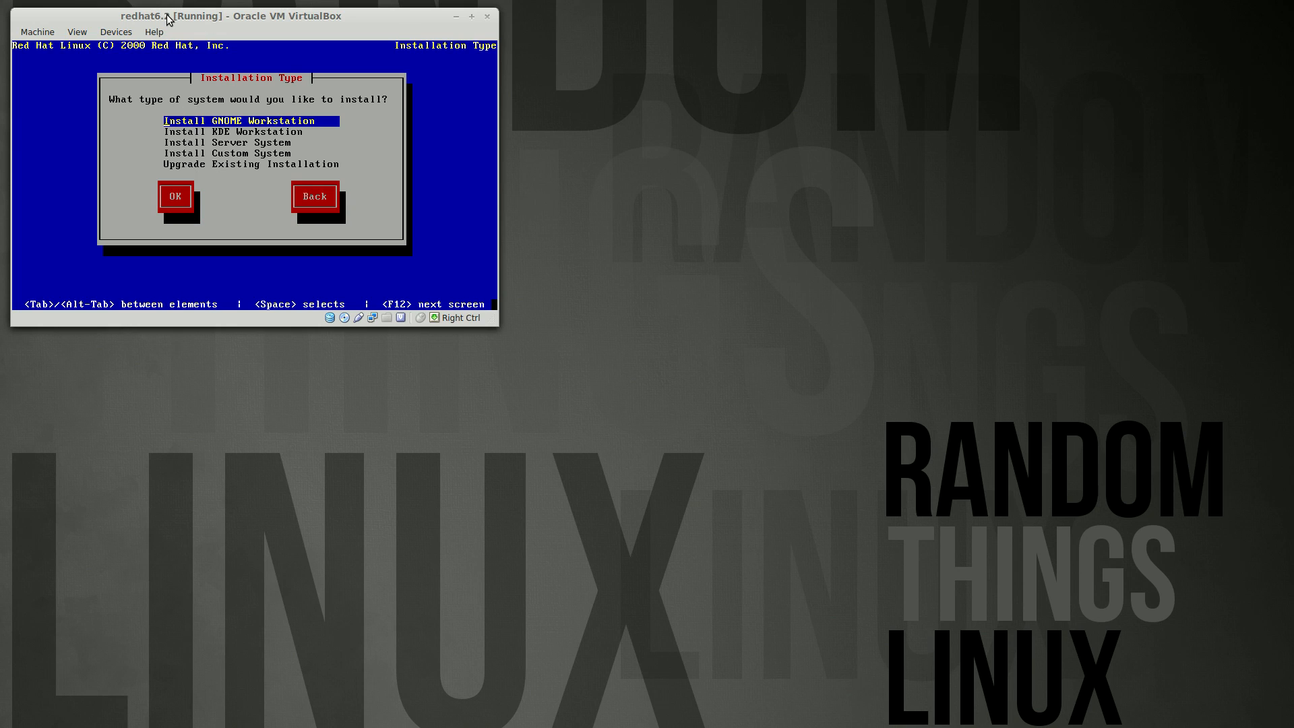
Choose Install KDE Workstation, initialise the bad partition table, and accept automatic partitioning
key(Down)
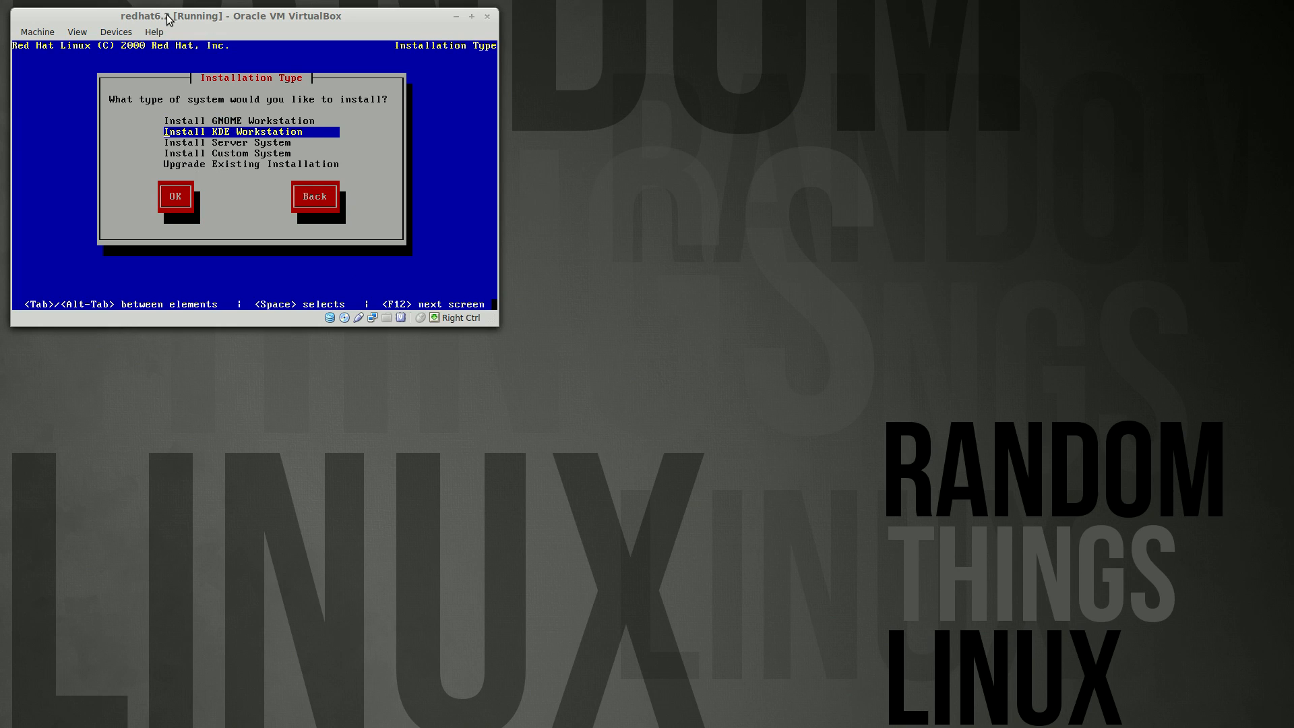
key(Up)
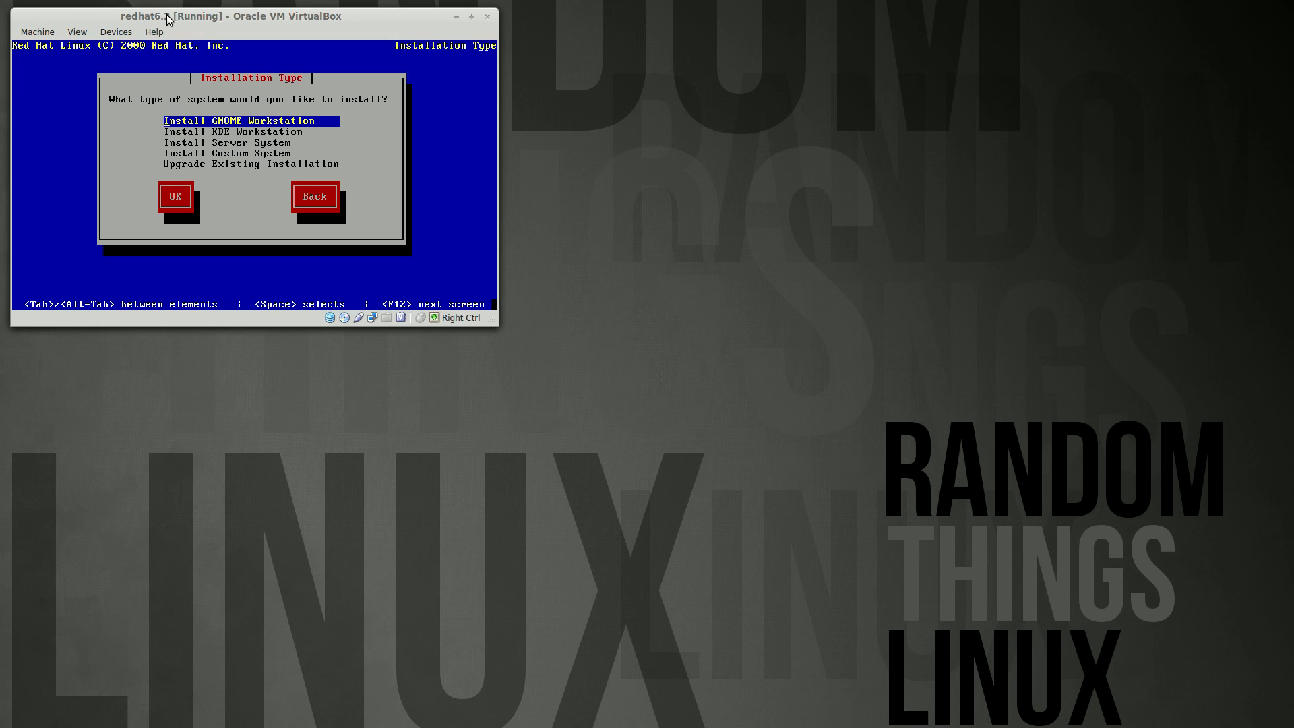
key(Down)
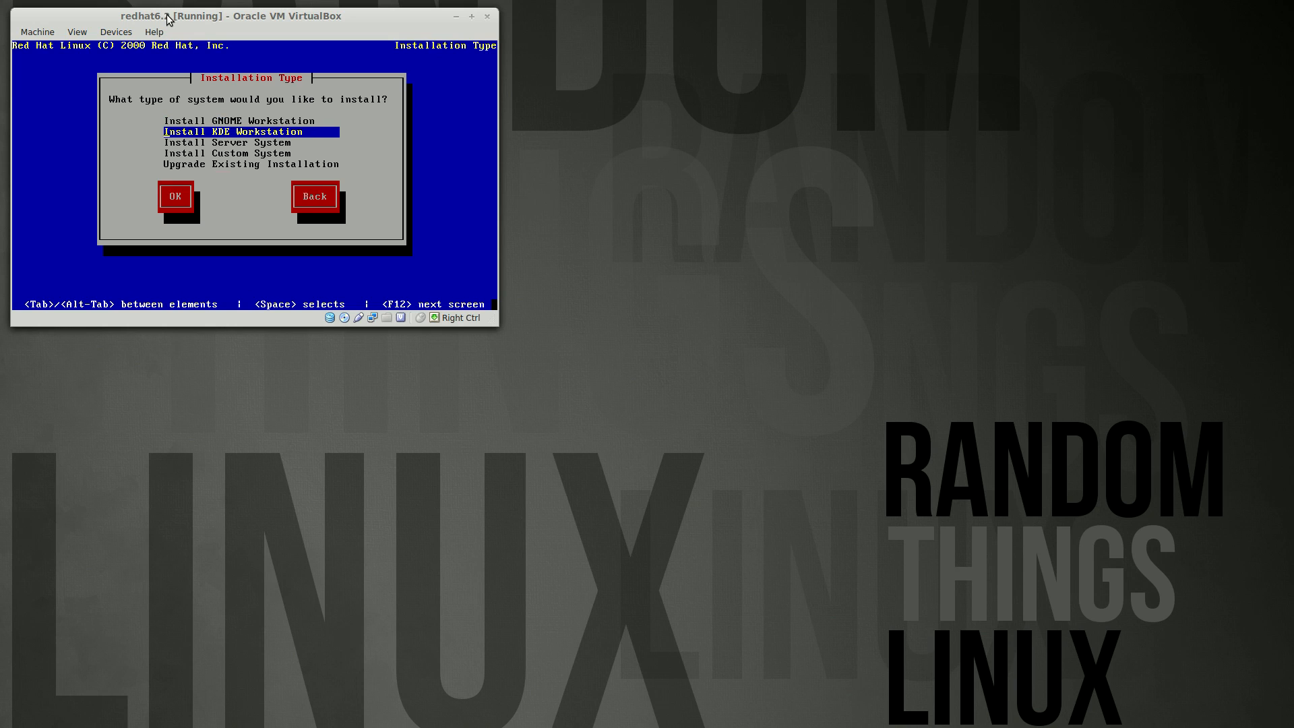
key(Return)
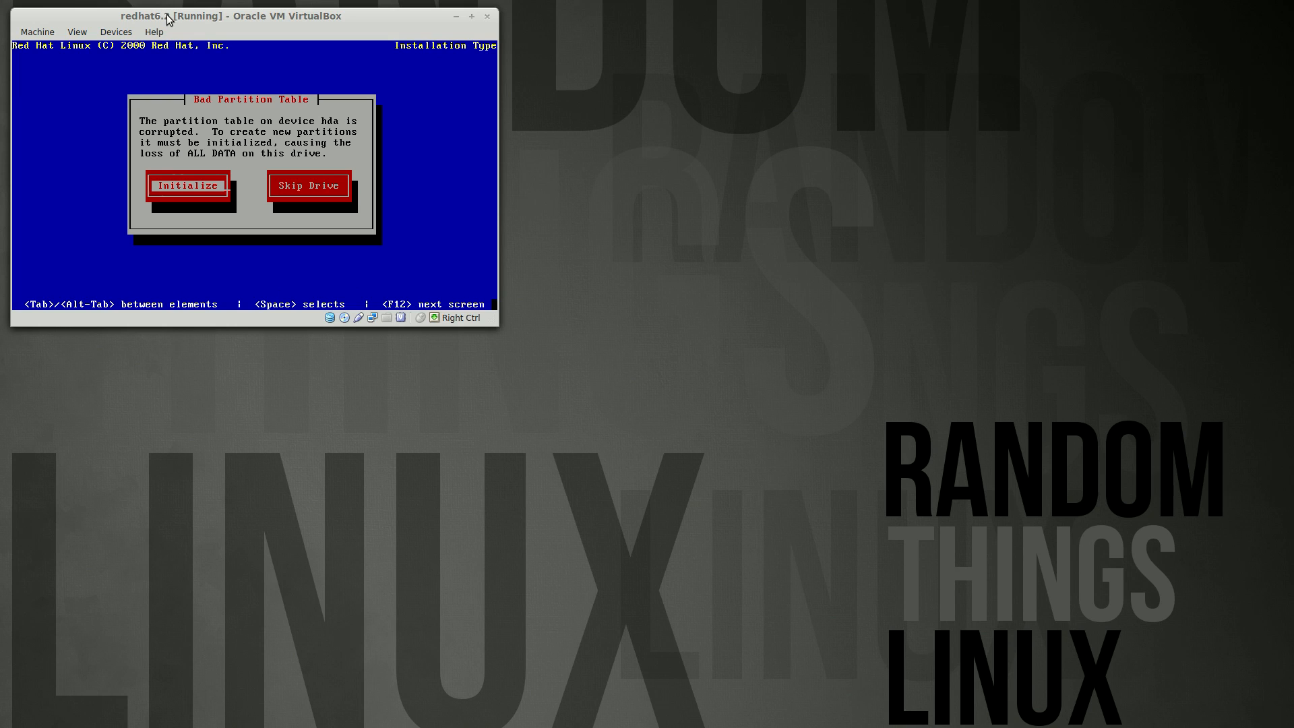
key(Return)
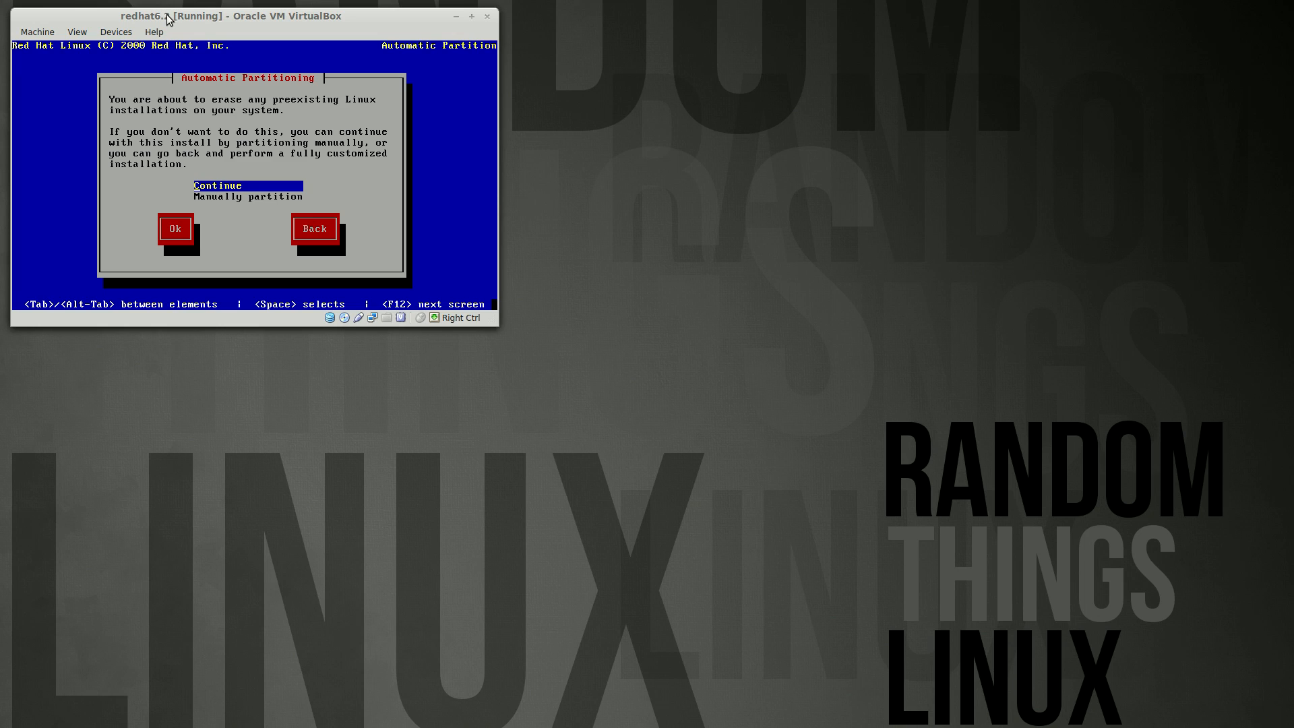
key(Return)
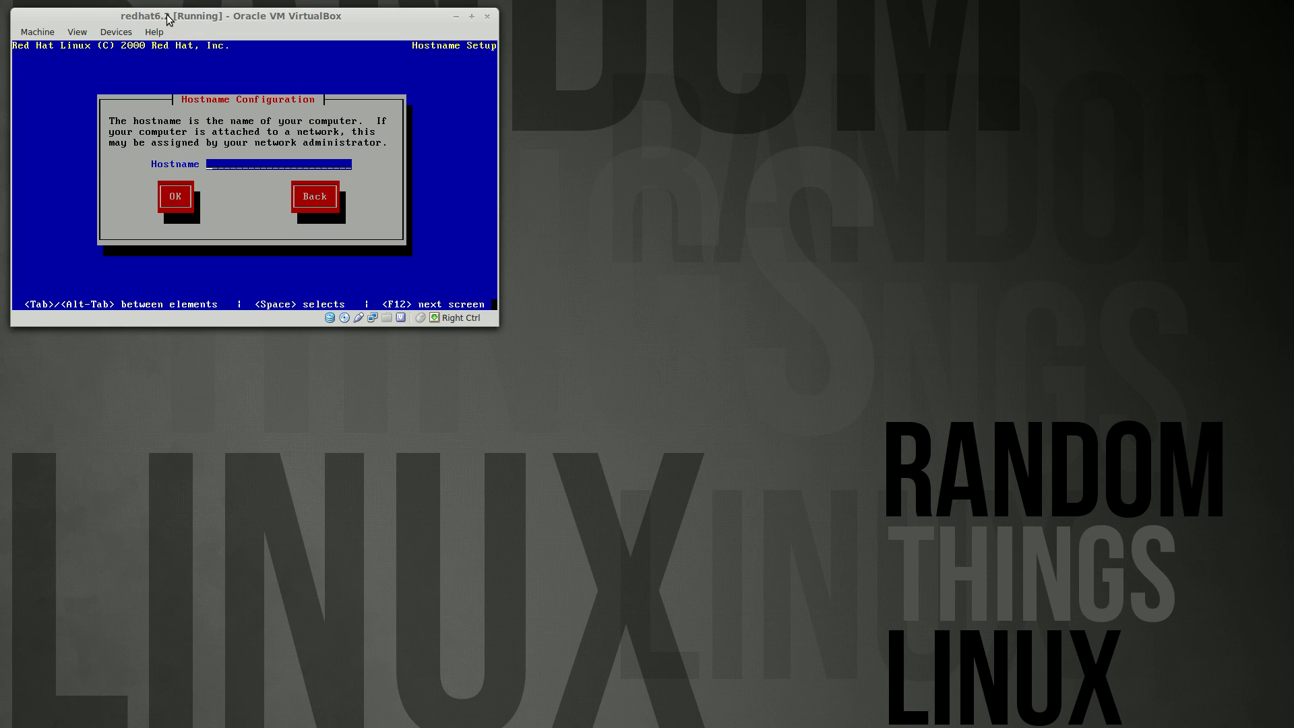
Set the hostname to rh62 and accept the Generic 3 Button Mouse (PS/2)
text(rh62)
key(Tab)
key(Return)
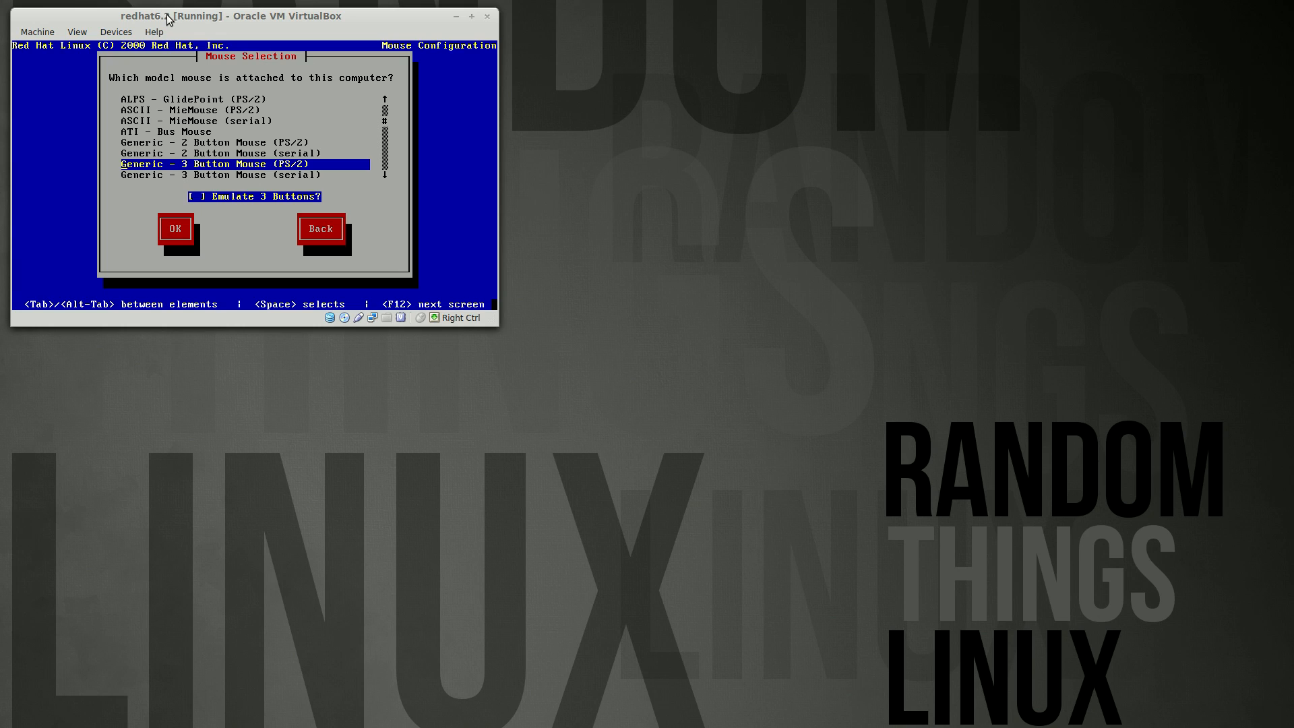
key(Tab)
key(Return)
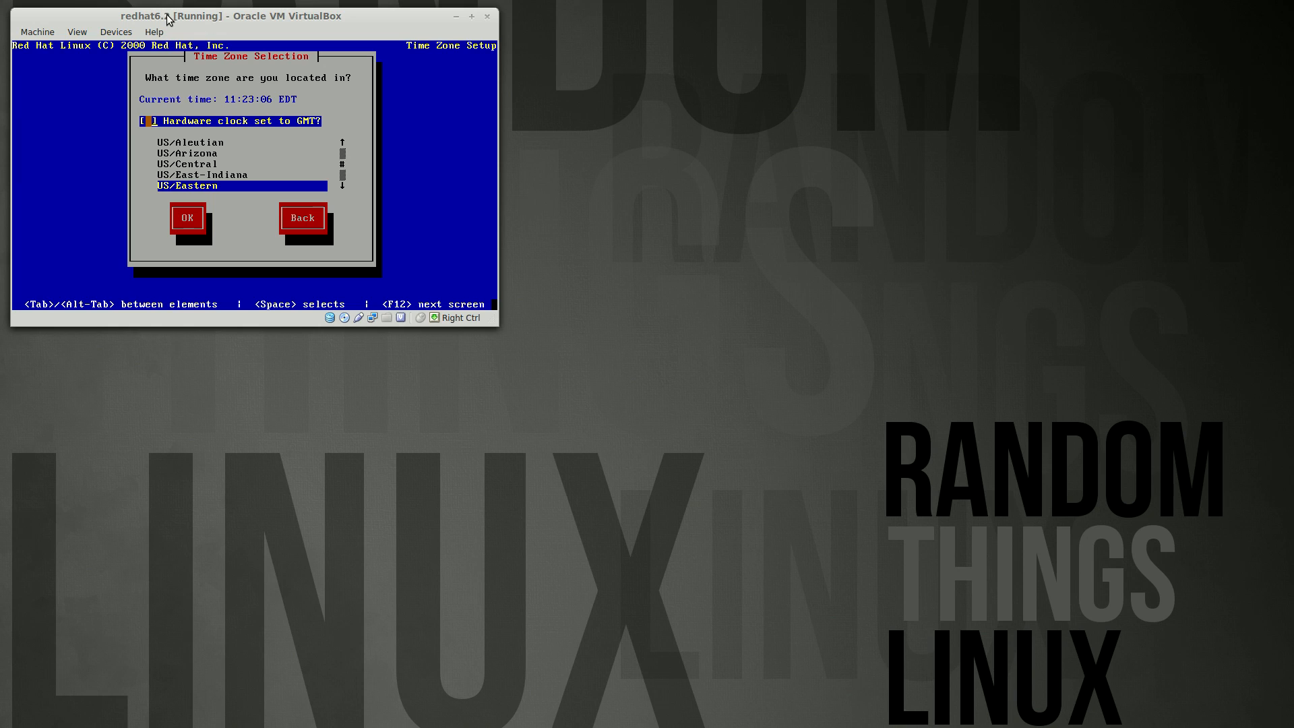
Select CET as the time zone
key(Tab)
key(Up)
key(Up)
key(Up)
key(Up)
key(Up)
key(e)
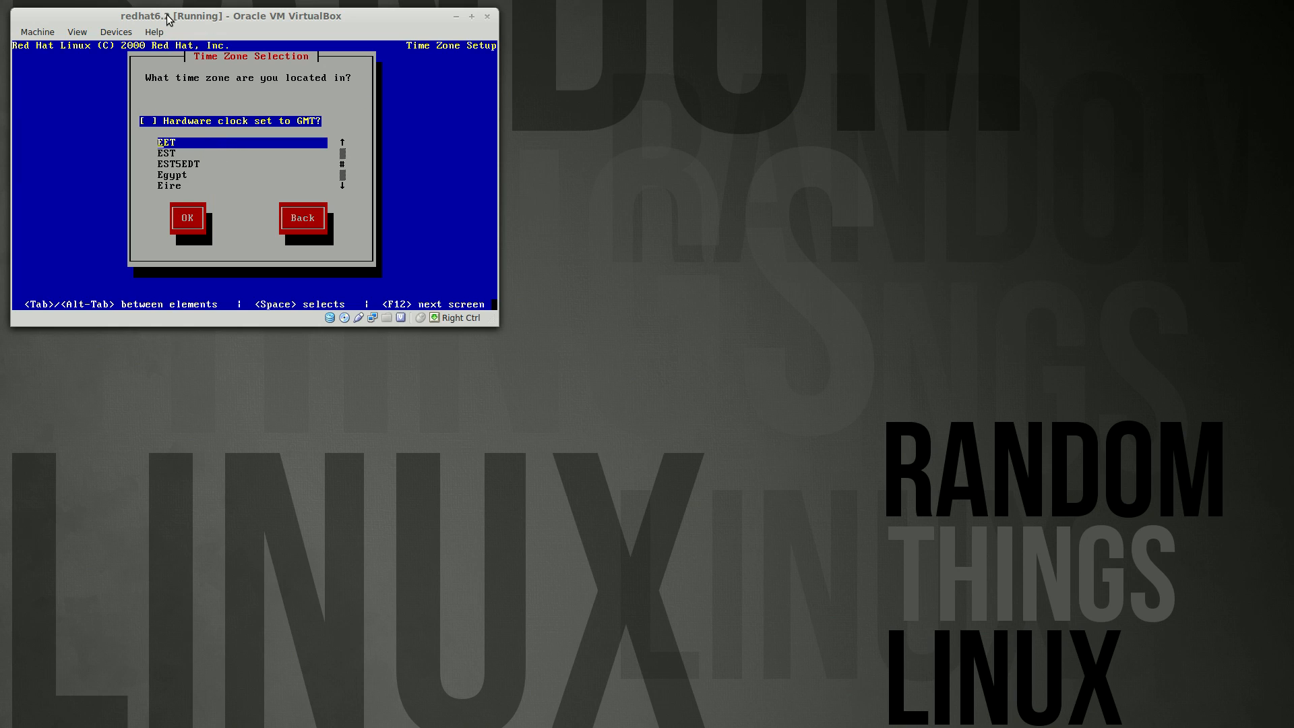
key(Down)
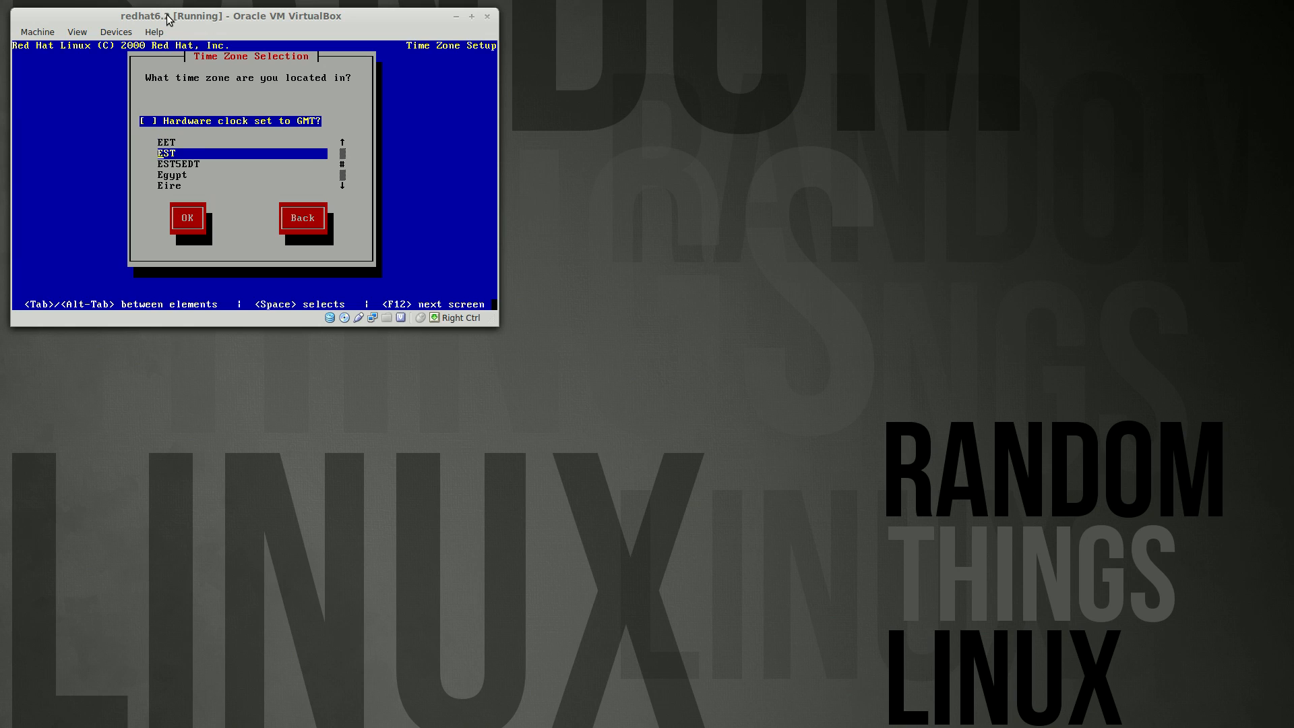
key(c)
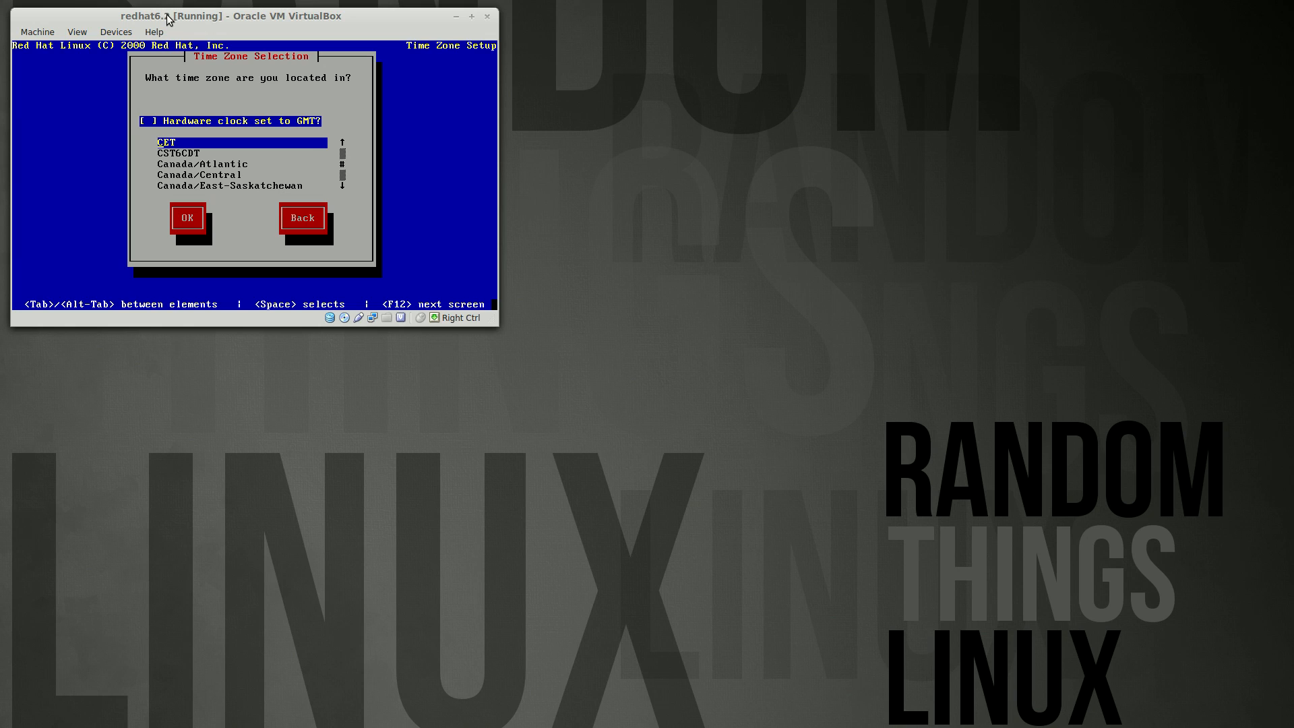
key(Tab)
key(Return)
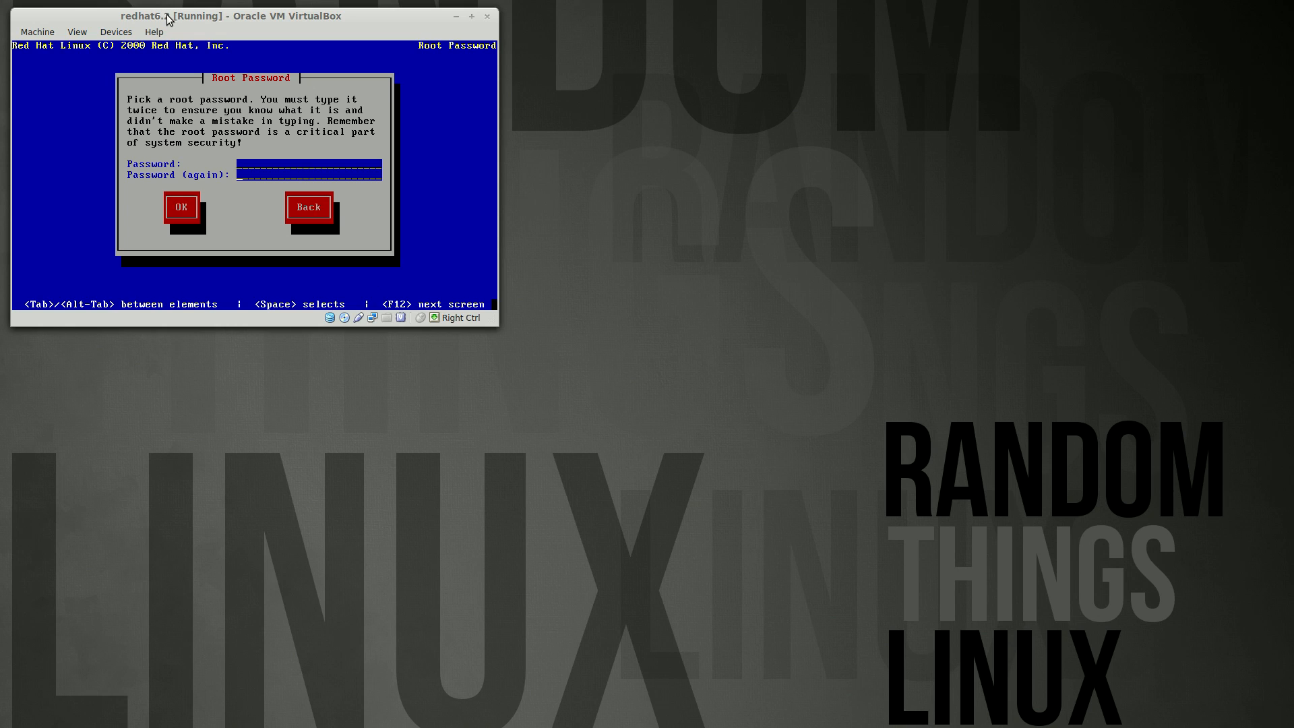
Confirm the root password and add one regular user with its user ID, full name and password
key(Tab)
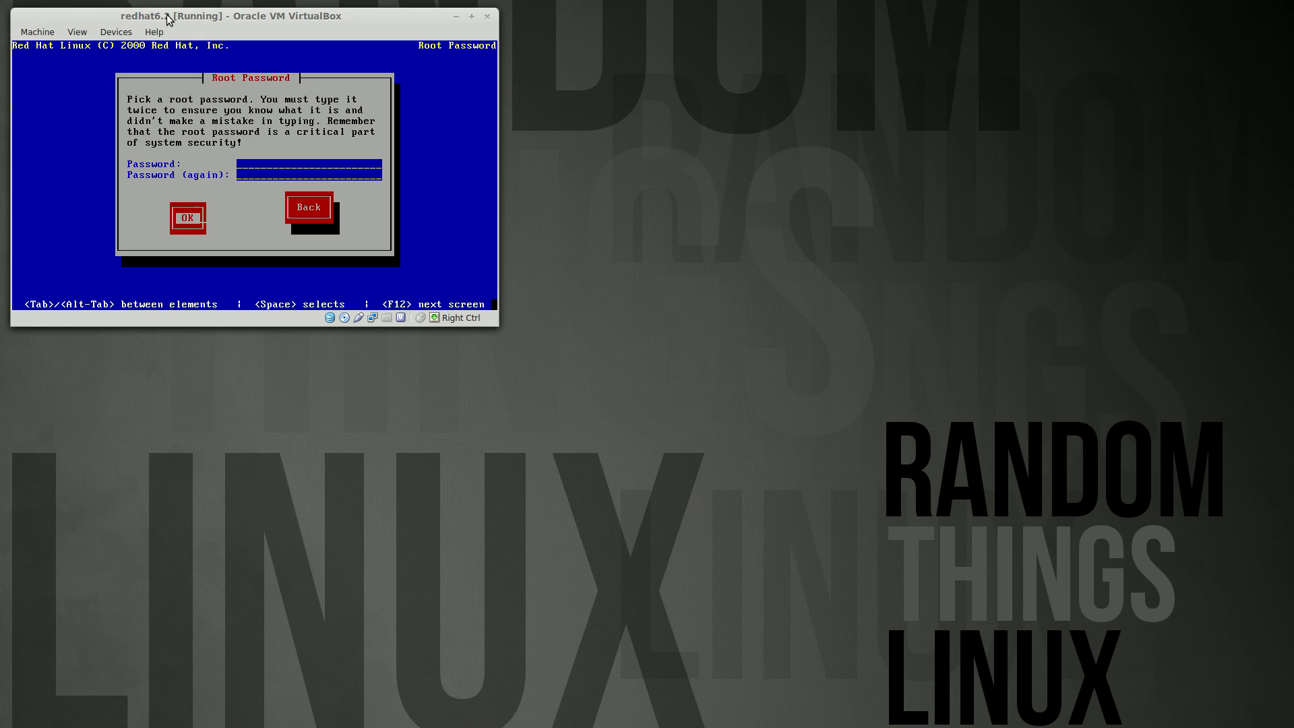
key(Return)
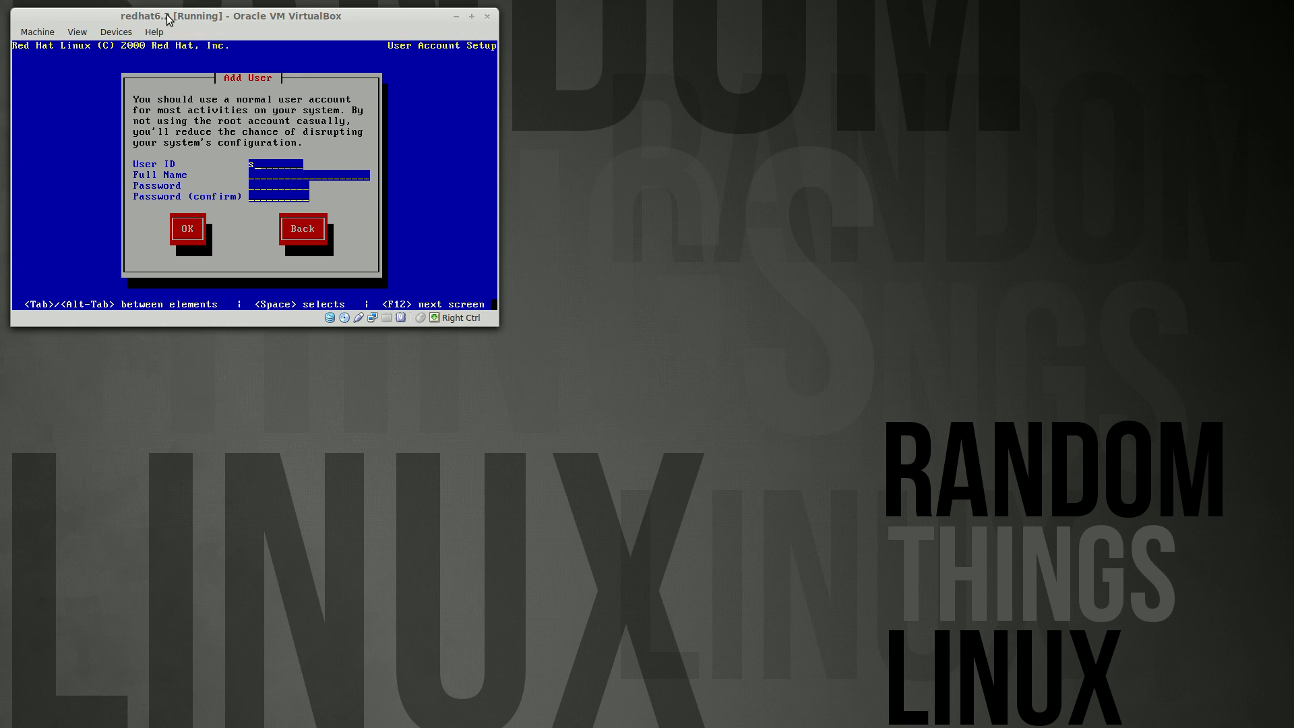
key(Tab)
key(Return)
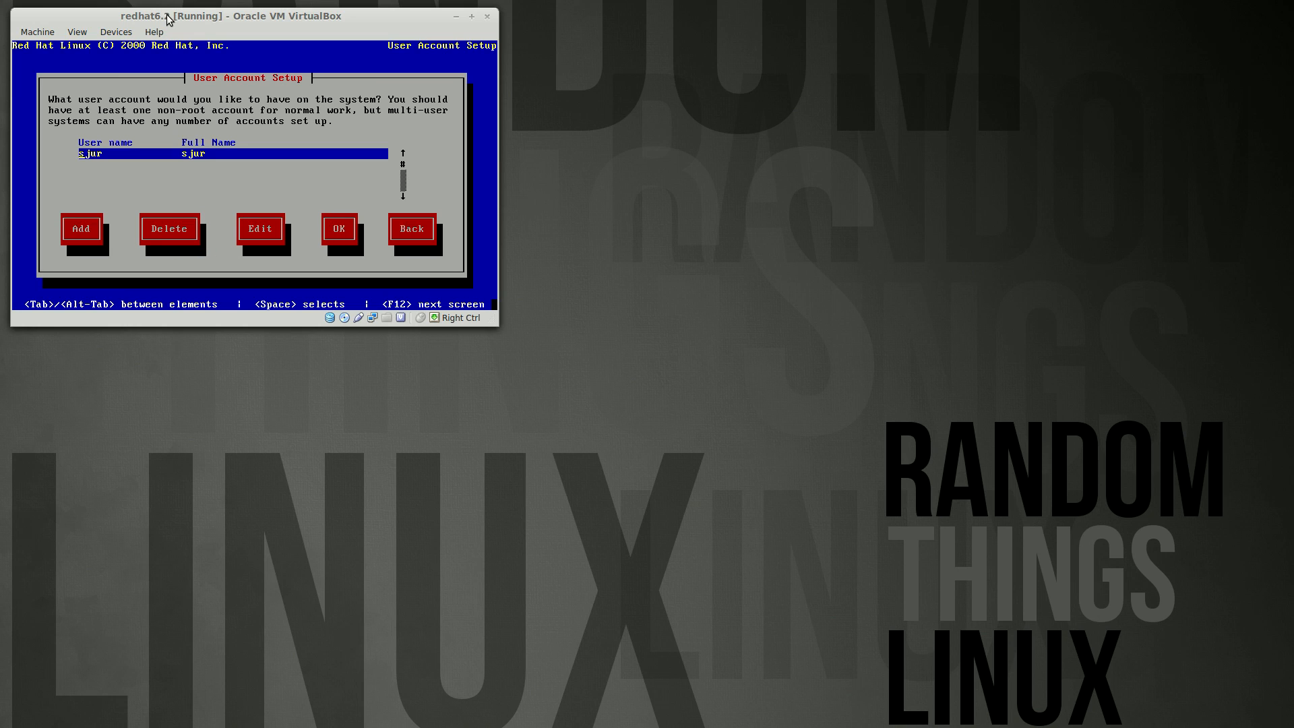
key(Tab)
key(Tab)
key(Tab)
key(Tab)
Accept the user list, then choose Unlisted Card as the video card and S3V as the X server
key(Return)
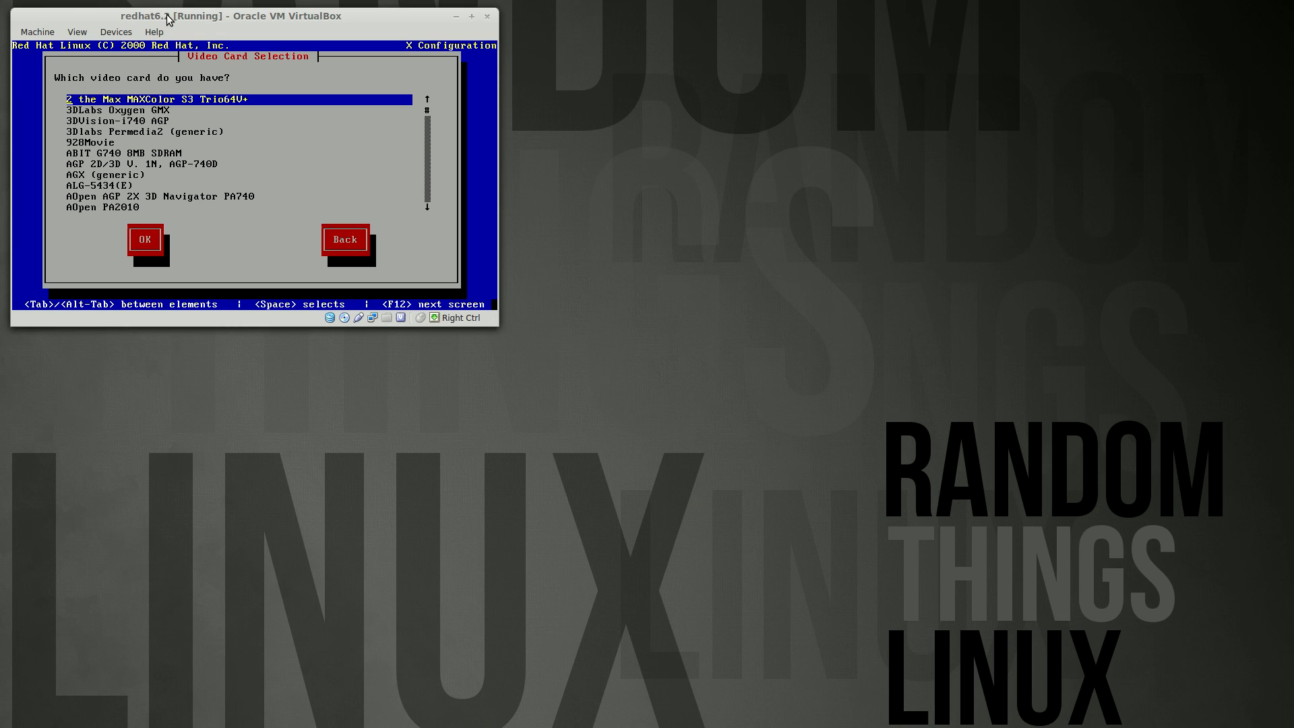
key(End)
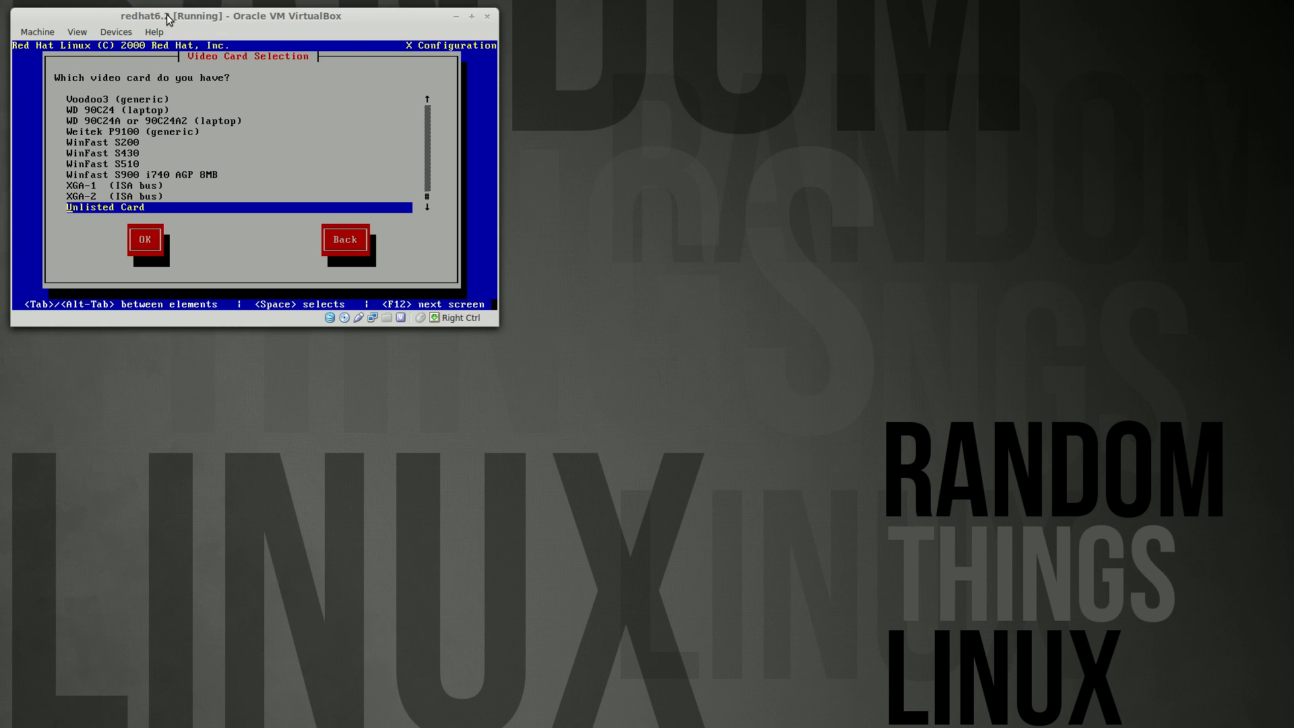
key(Return)
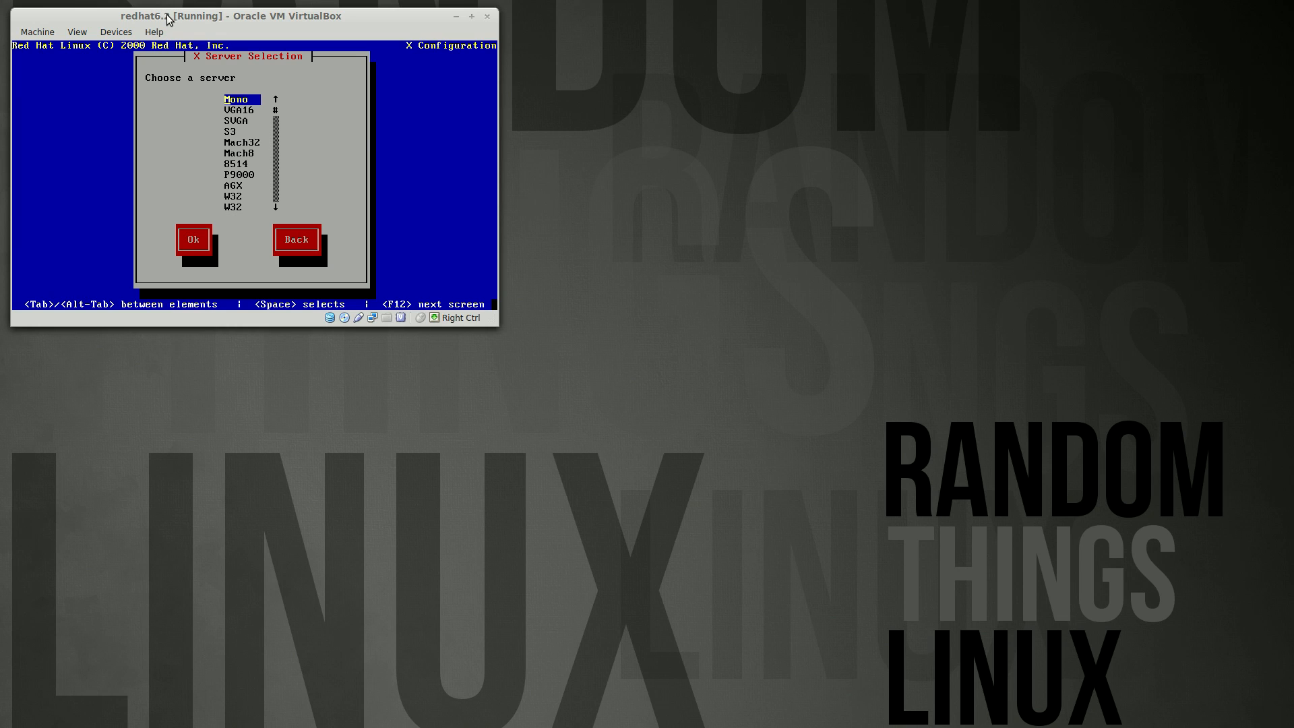
key(End)
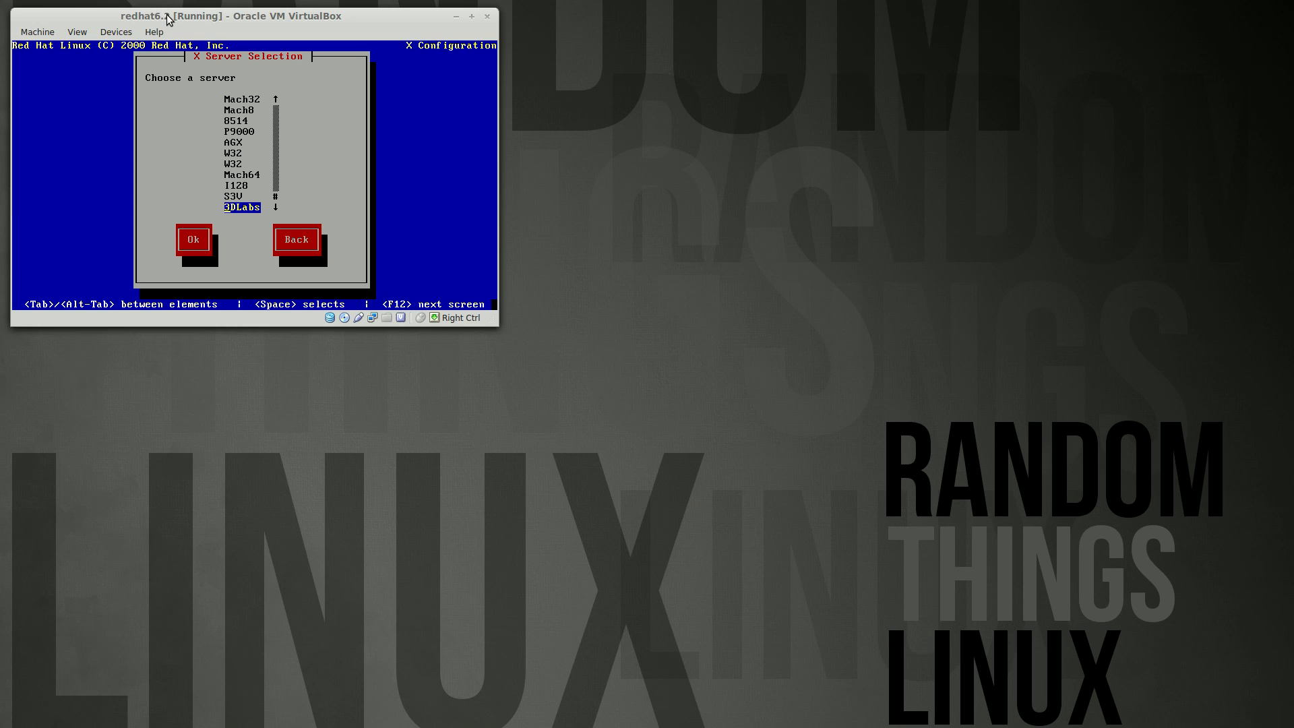
key(Up)
key(Return)
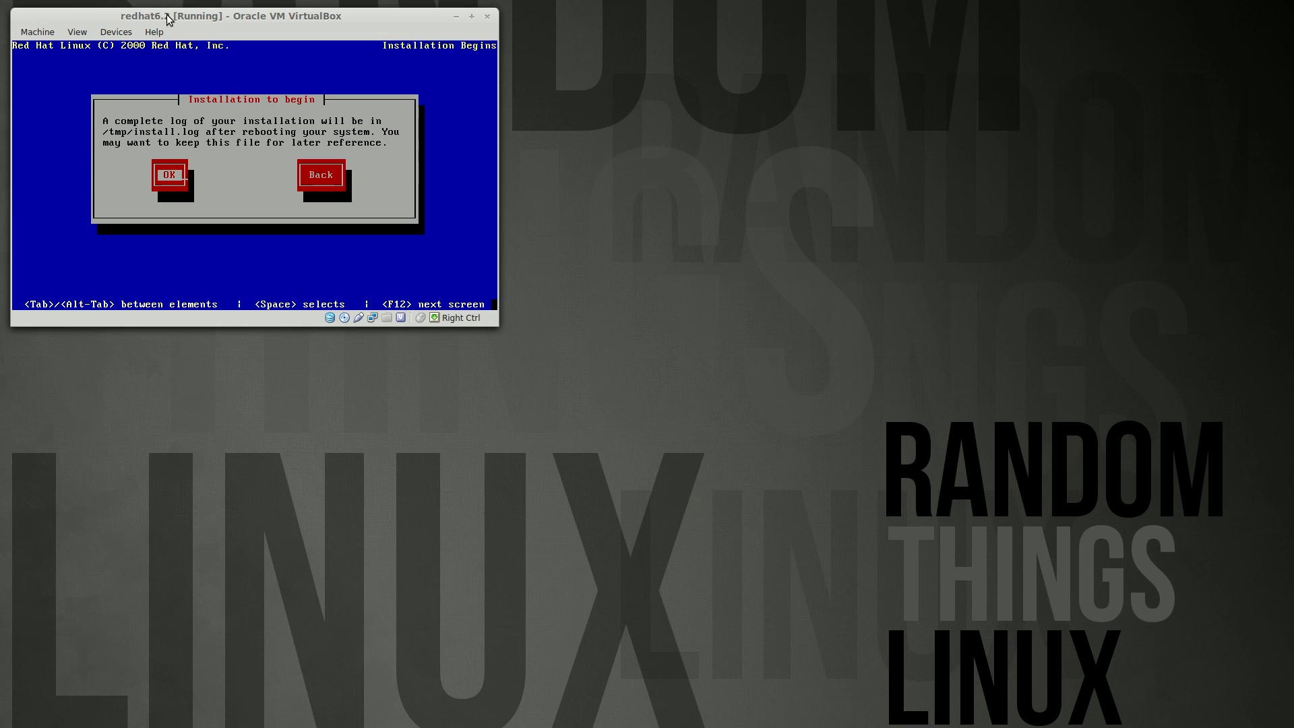
Start the installation and let formatting and package installation run
key(Return)
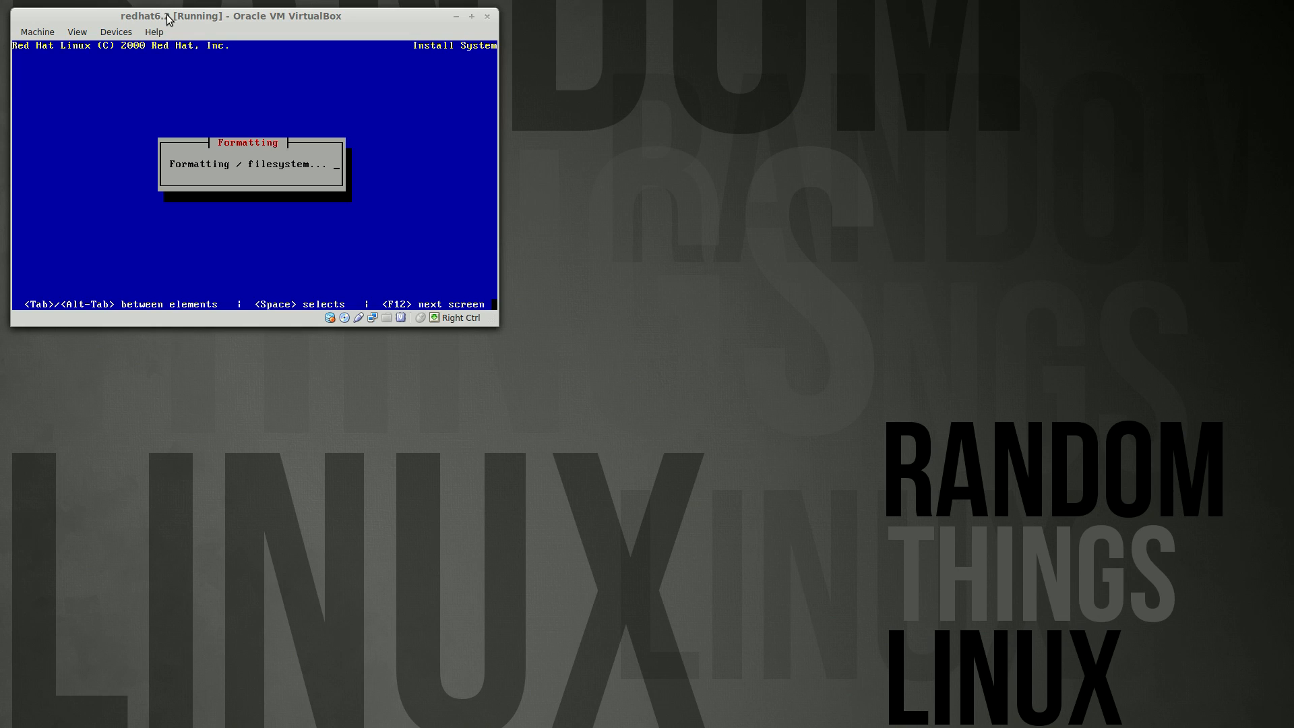
click(1164, 7)
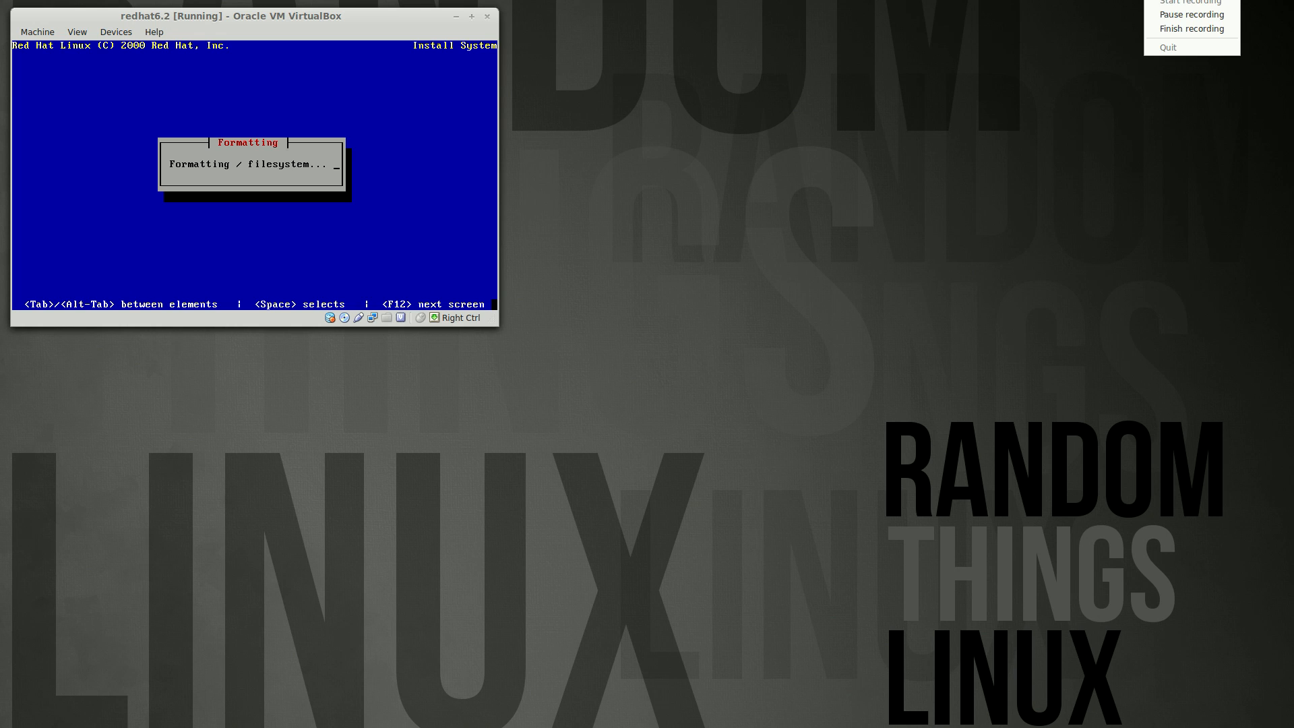
click(1163, 31)
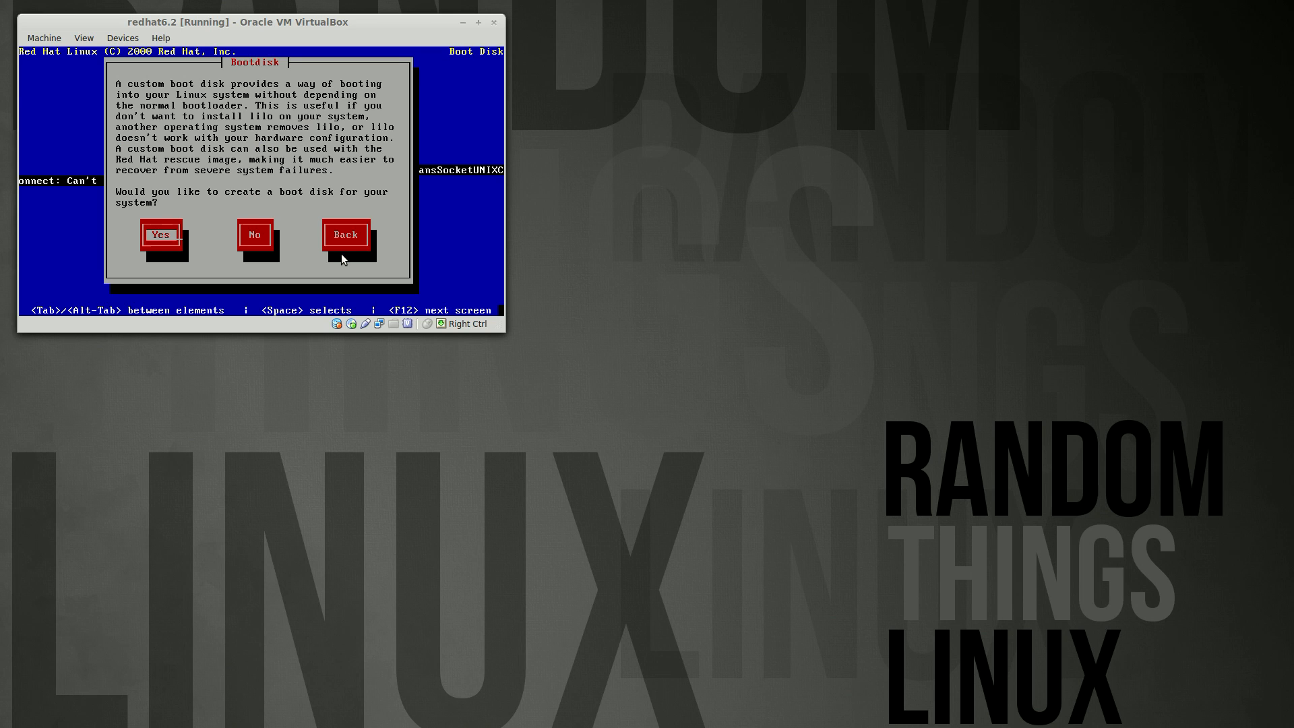
Skip the boot disk; set a Custom monitor with the fourth hsync range and default vsync
key(Tab)
key(Return)
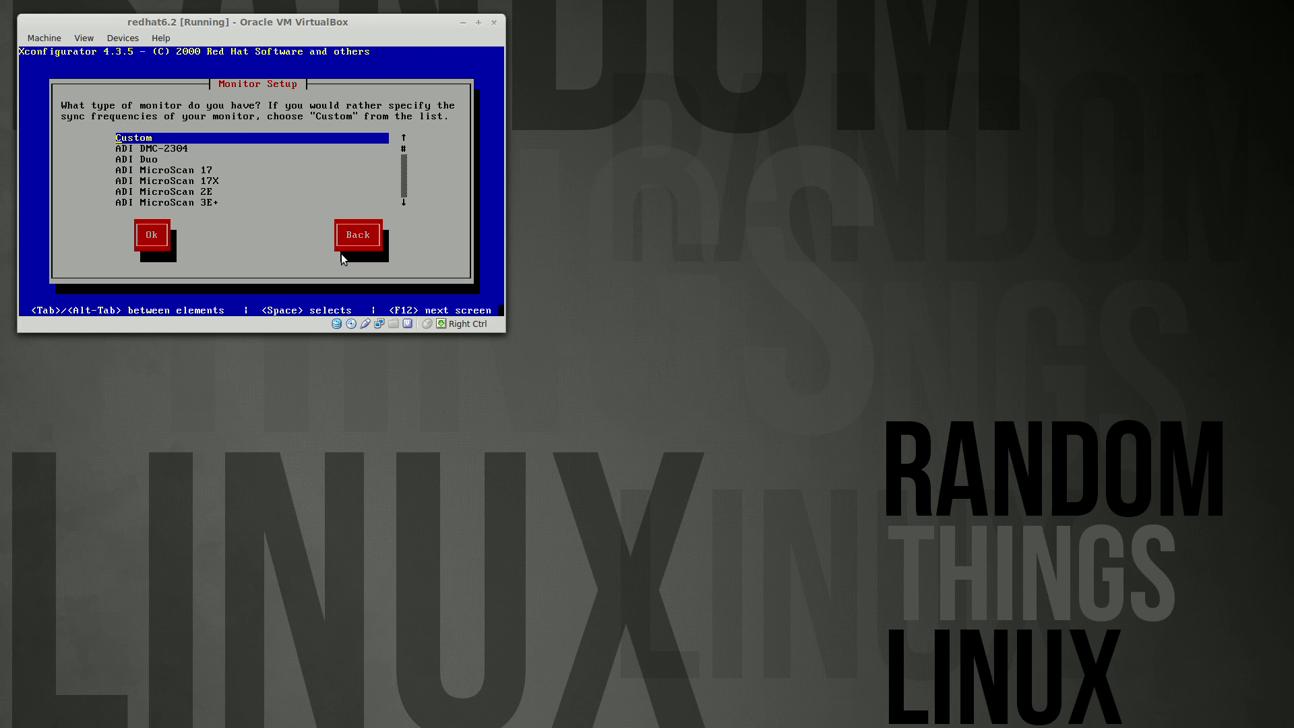
key(Tab)
key(Return)
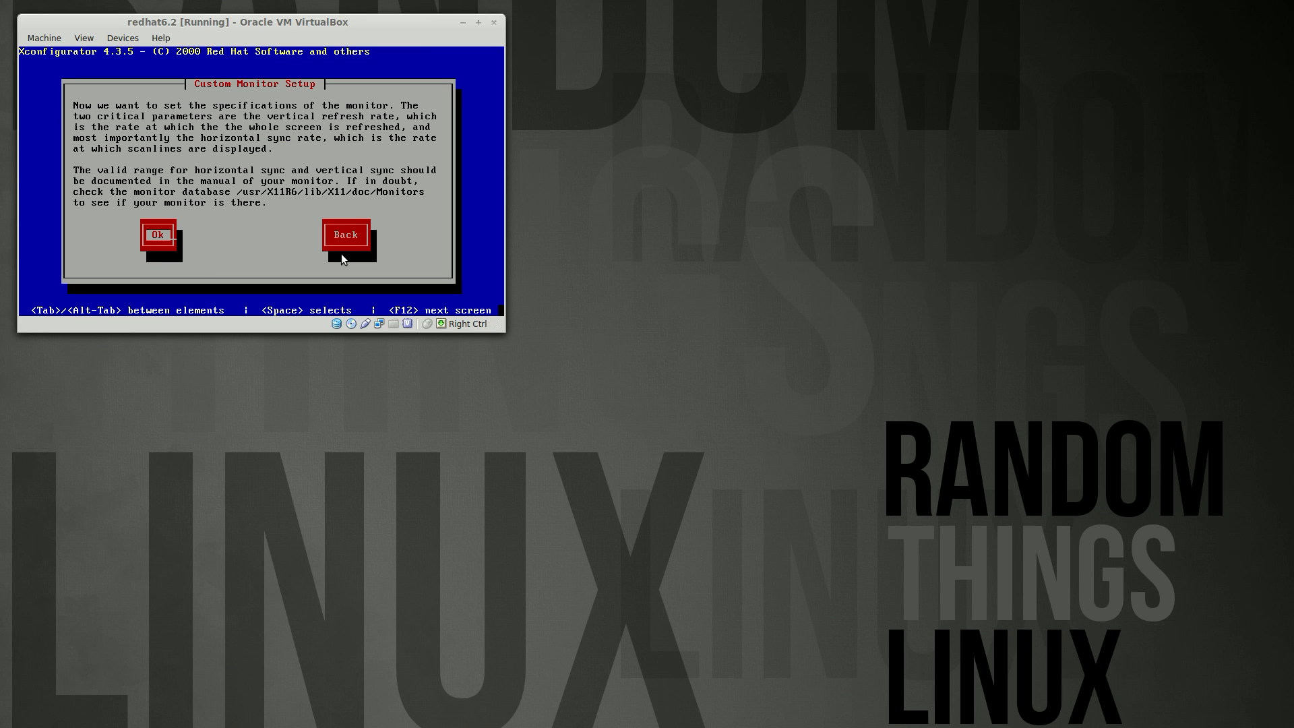
key(Return)
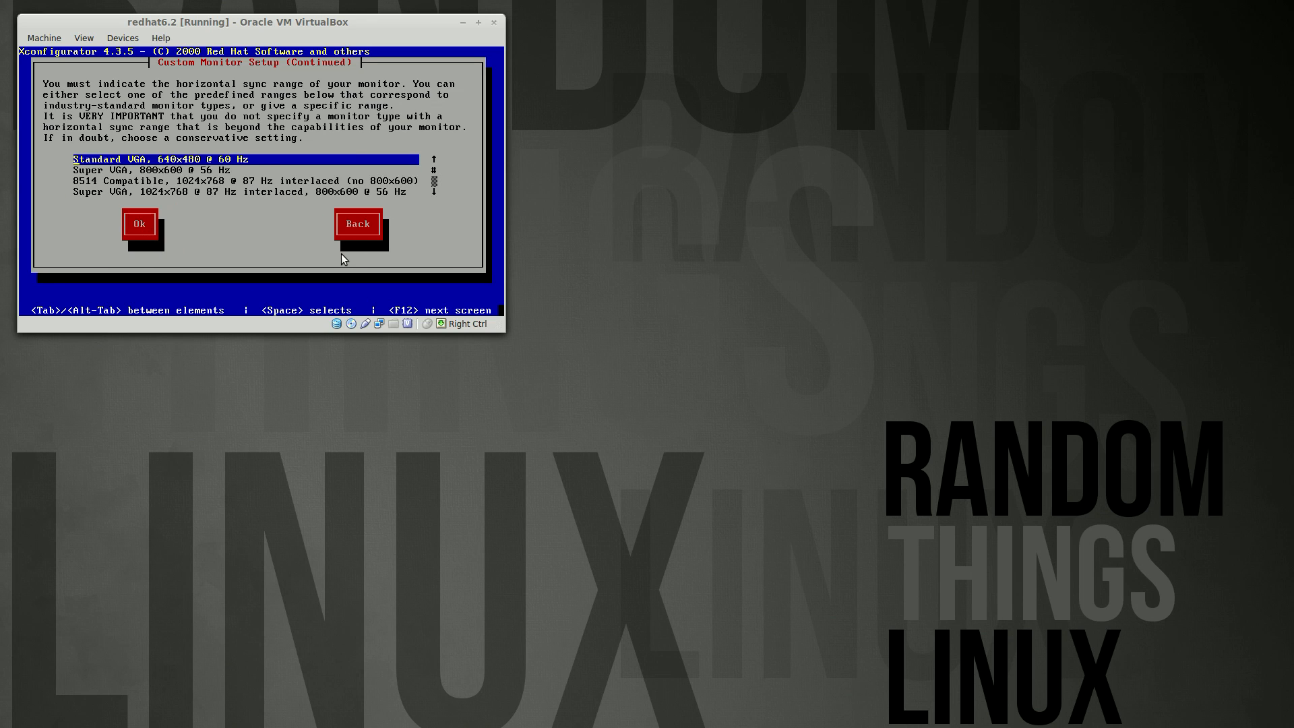
key(Down)
key(Down)
key(Down)
key(Return)
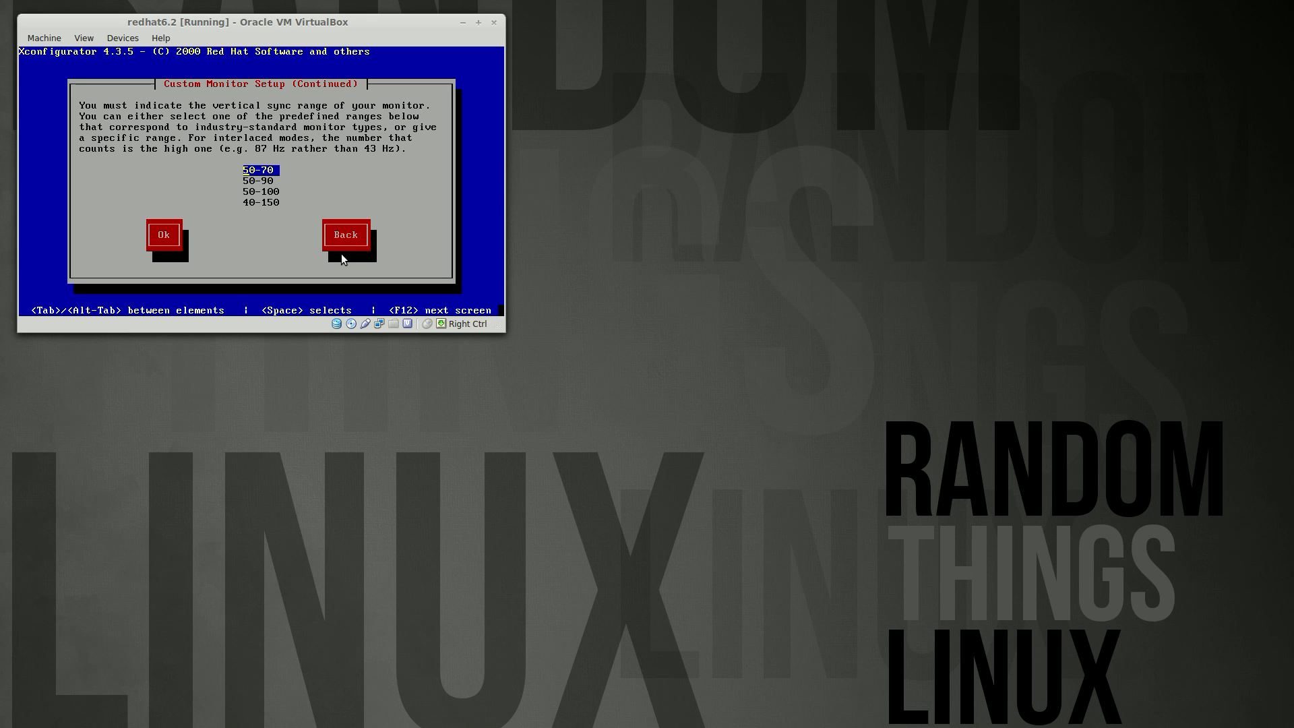
key(Tab)
key(Return)
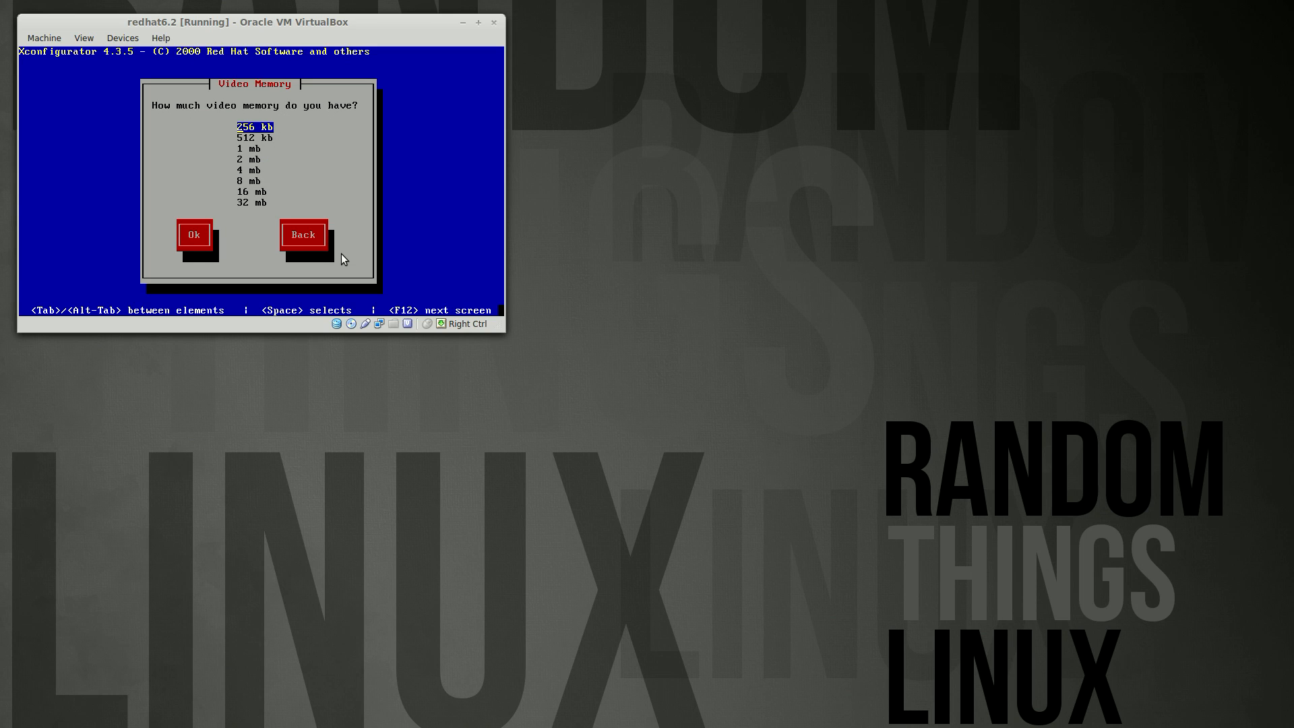
Set 32 mb of video memory and accept No Clockchip Setting
key(Down)
key(Down)
key(Down)
key(Down)
key(Down)
key(Down)
key(Down)
key(Tab)
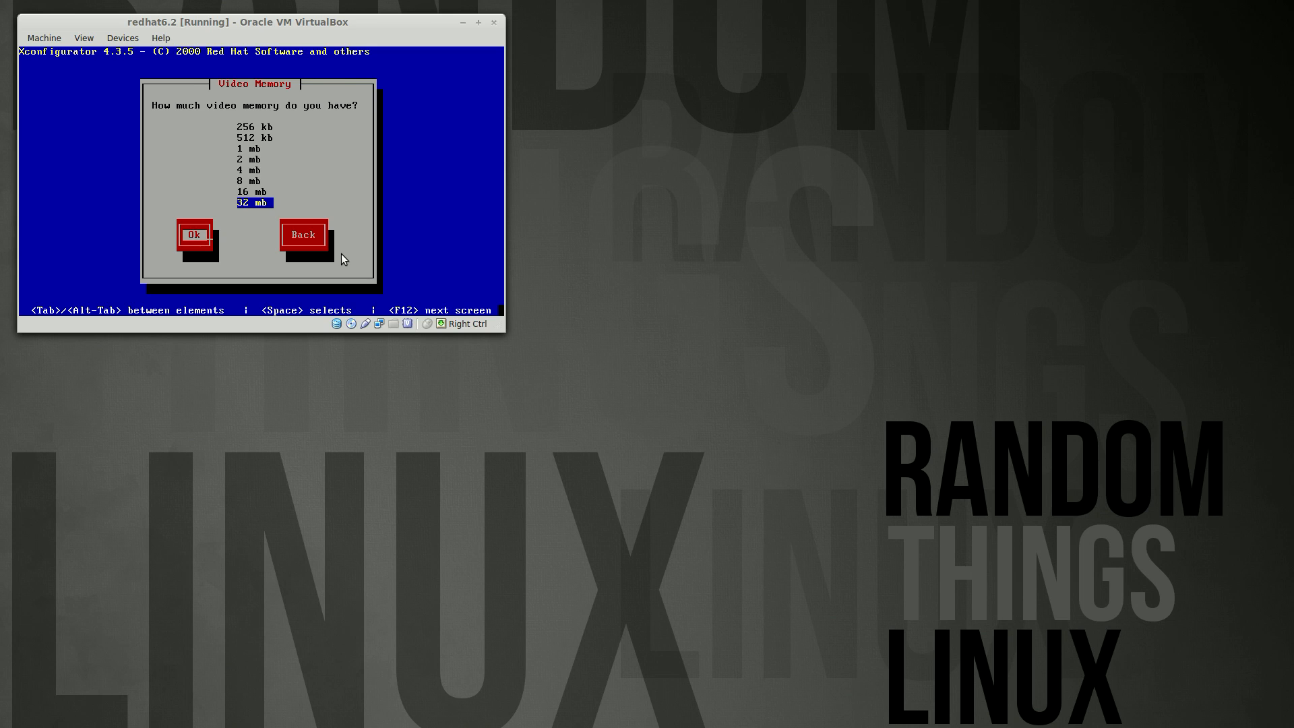
key(Return)
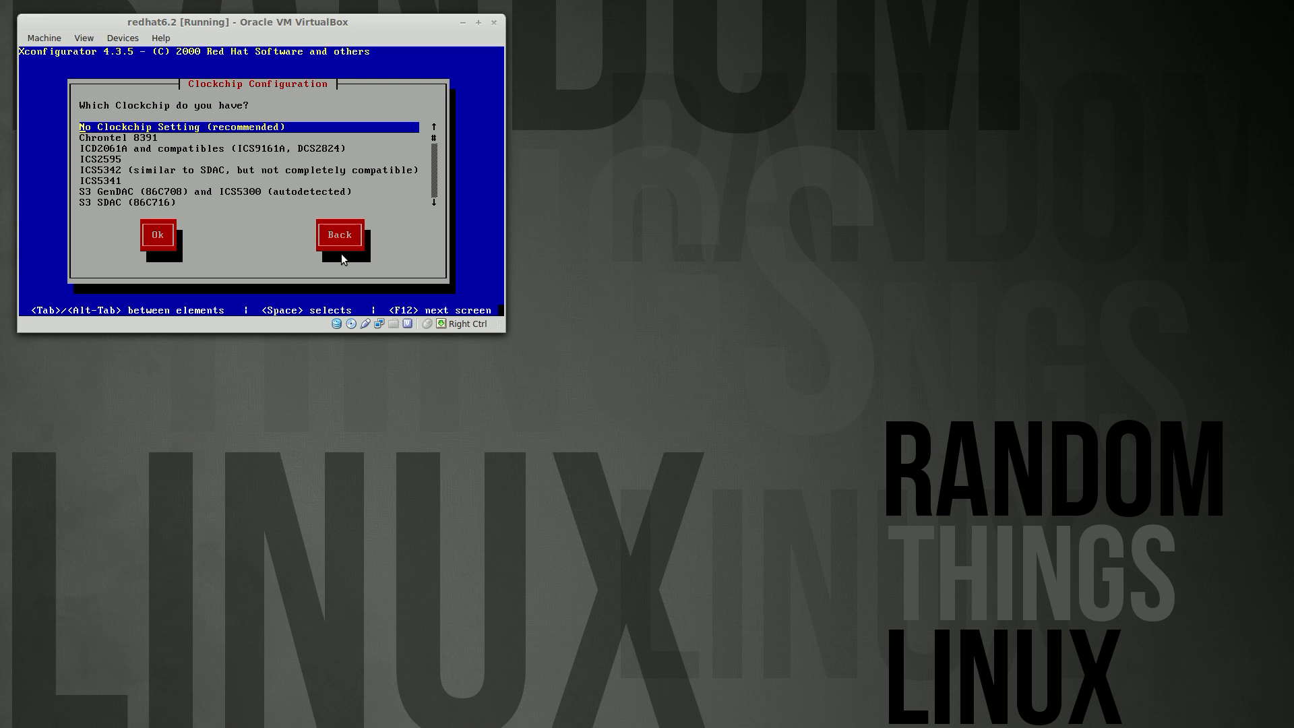
key(Return)
key(Return)
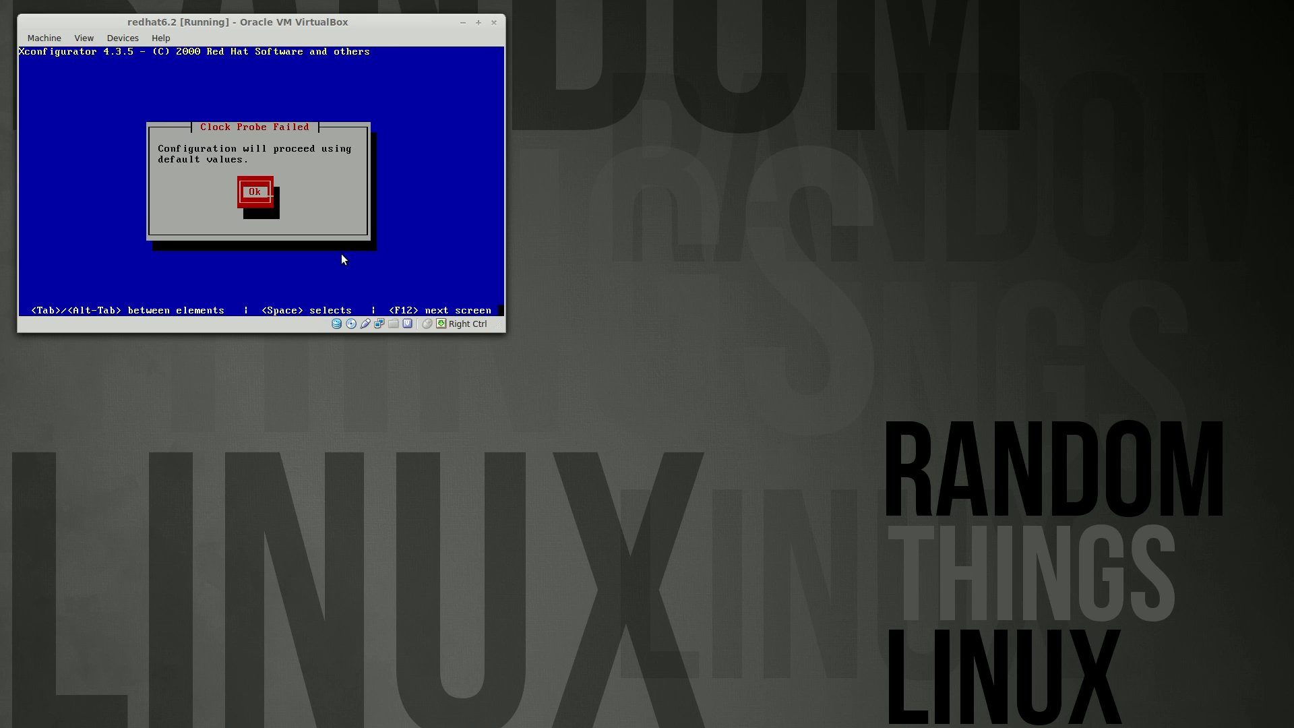
Acknowledge the clock probe failure and enable 1280x1024 at 8, 16 and 24 bit
key(Return)
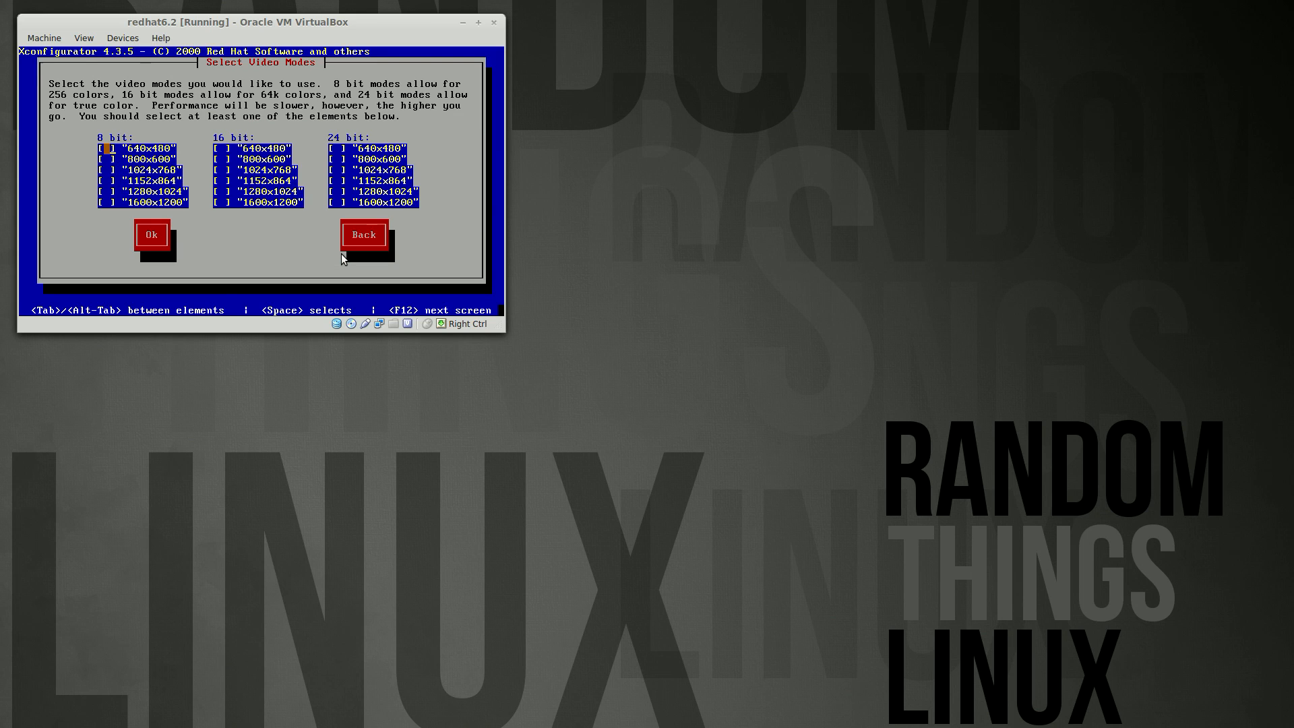
key(Down)
key(Down)
key(Down)
key(Down)
key(Tab)
key(Down)
key(Down)
key(Down)
key(Down)
key(space)
key(Tab)
key(Down)
key(Down)
key(Down)
key(Down)
key(Tab)
key(Return)
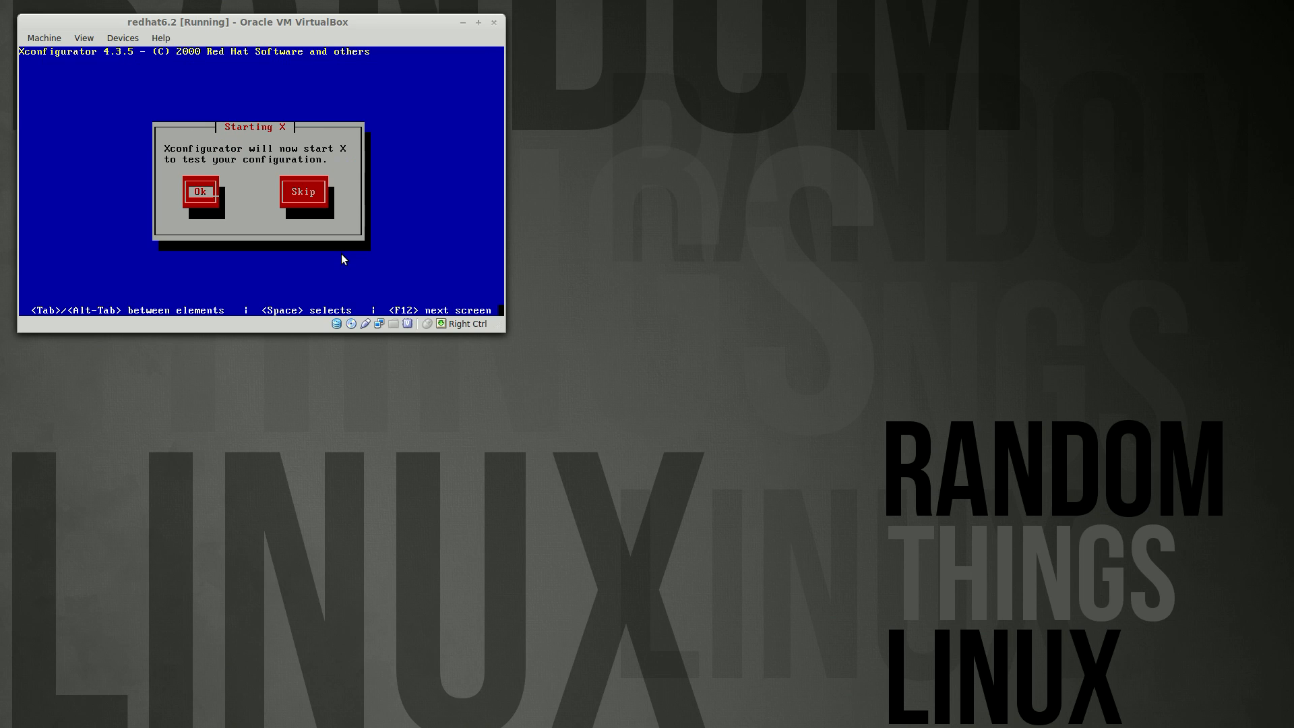
Run the X test and quit X configuration after it errors
key(Return)
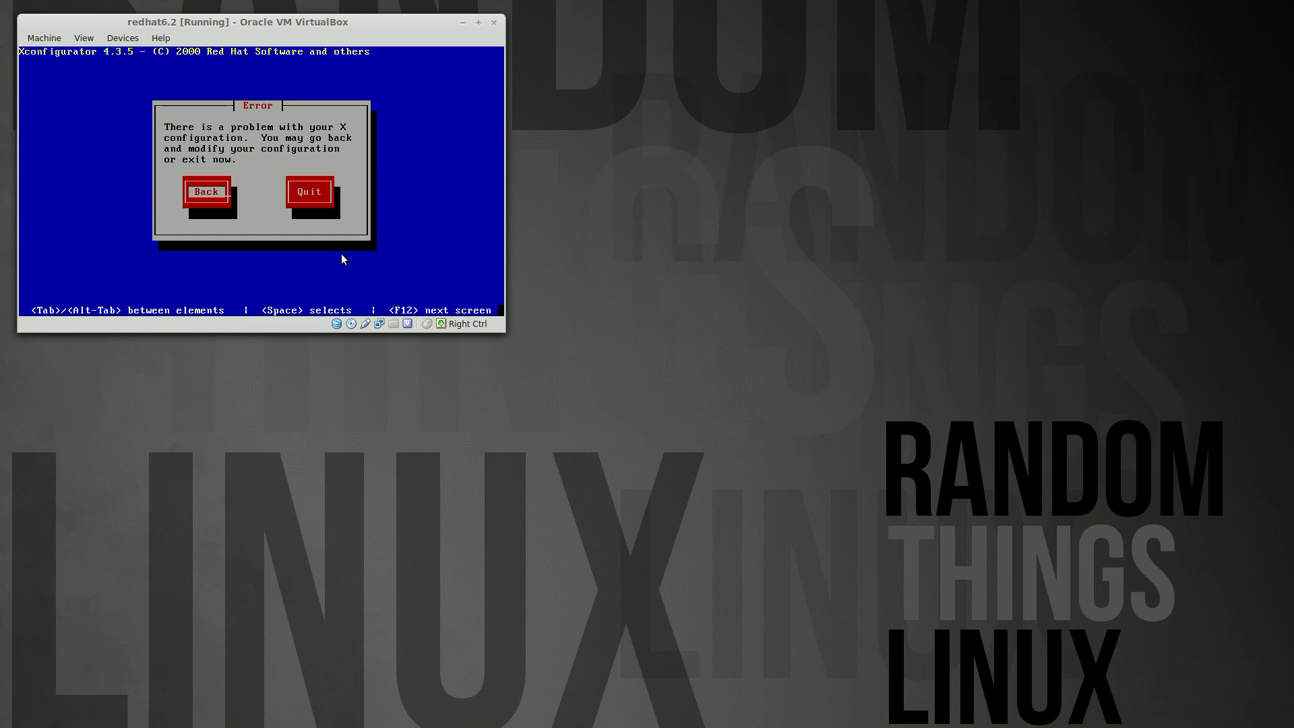
key(Tab)
key(Return)
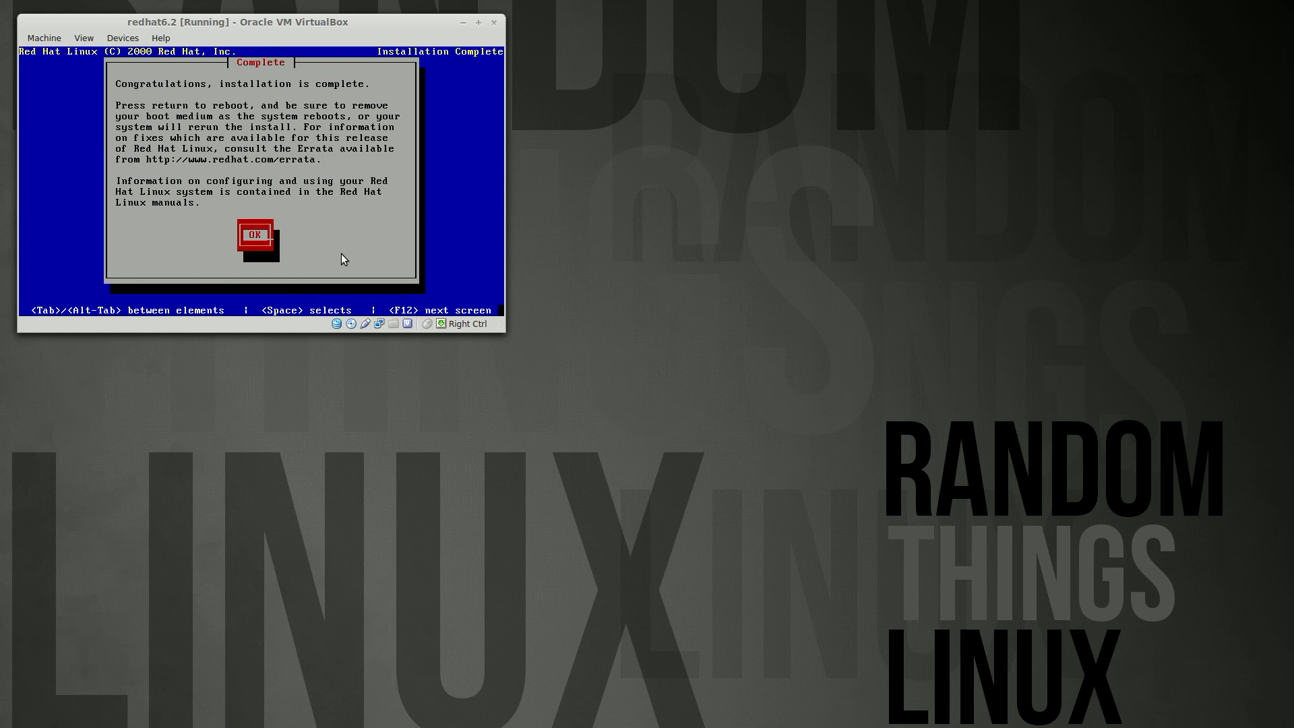
Dismiss the Complete dialog so the guest reboots into Red Hat Linux 6.2 at the rh62 login
key(Return)
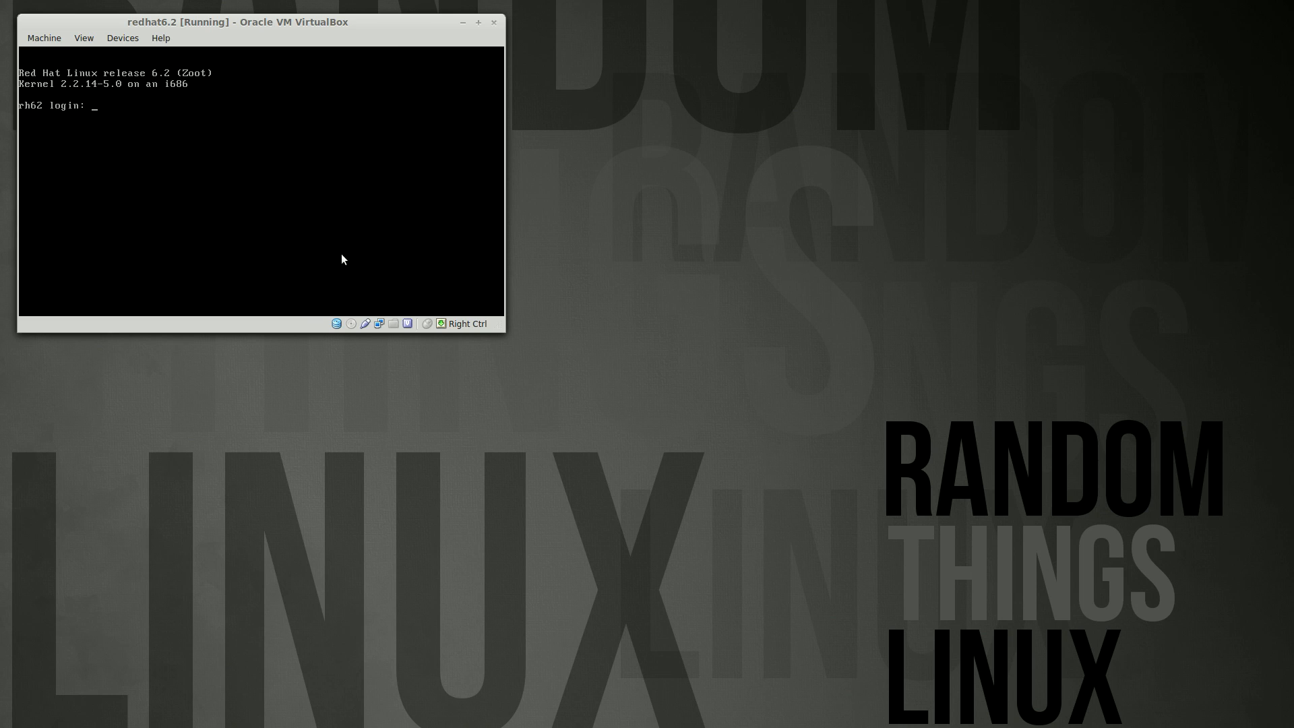
Enter the user's login name at the console login prompt, correcting a typo
text(sjuj)
key(BackSpace)
text(r)
key(Return)
Finish logging in and print the kernel version with uname -r, then full details with uname -a
key(Return)
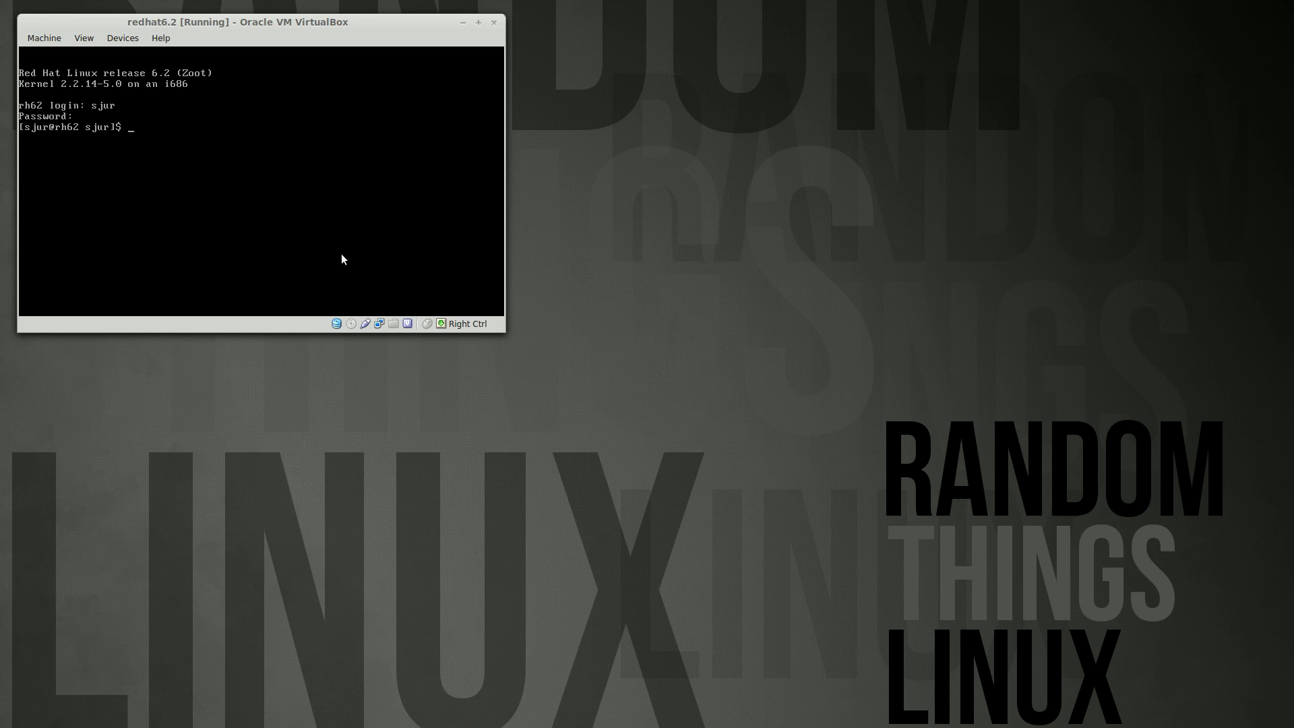
text(uname -r)
key(Return)
key(Up)
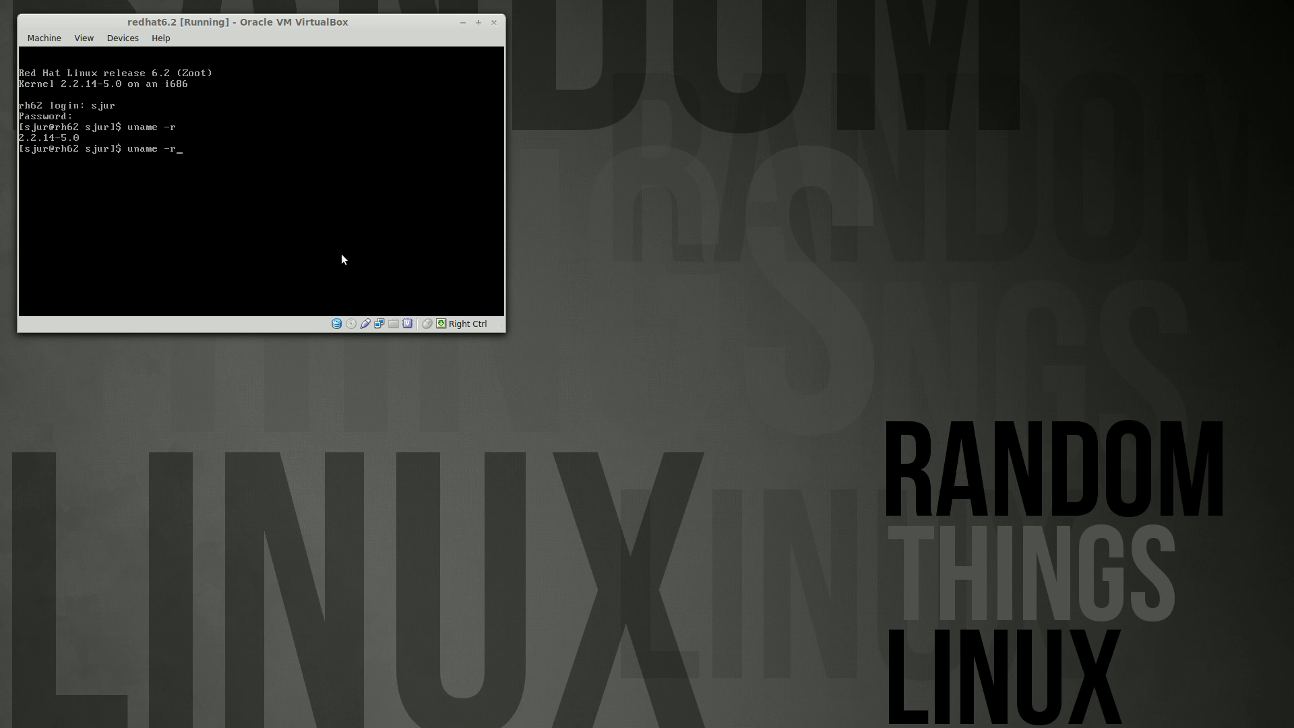
key(BackSpace)
text(a)
key(Return)
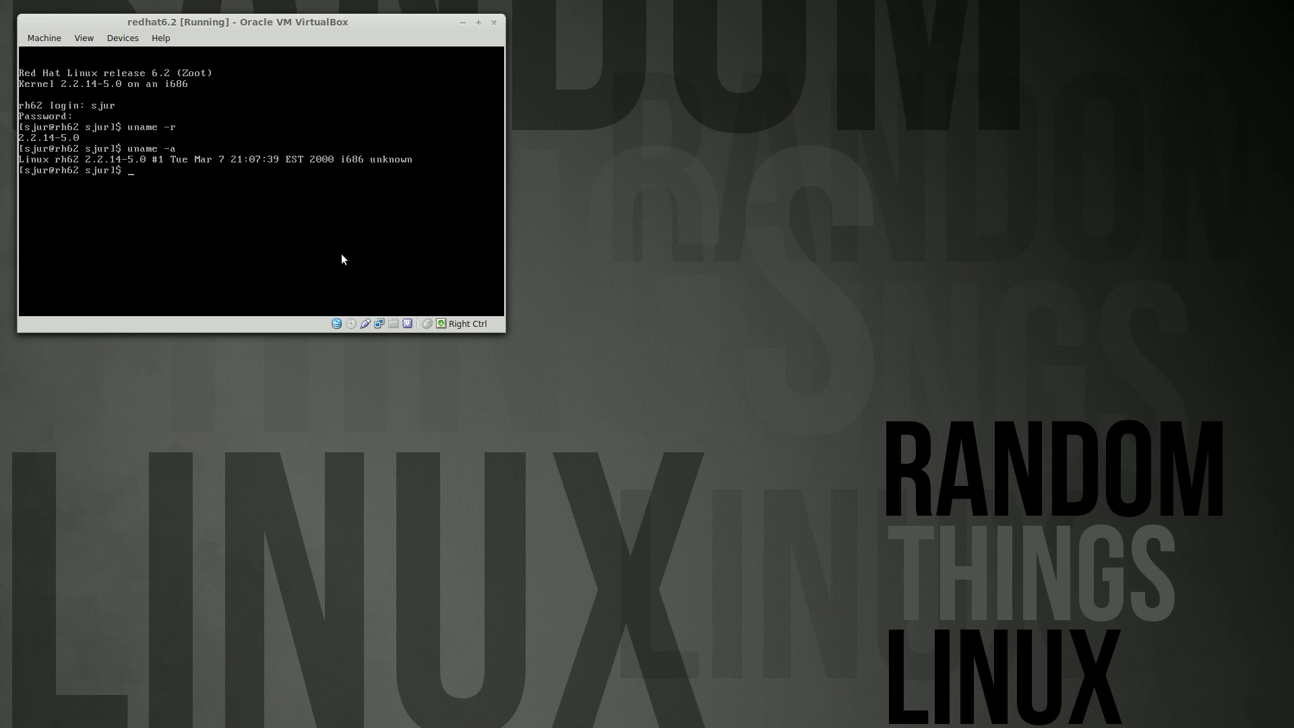
Become root with su and the root password, and enter shutdown -h now
text(su)
key(Return)
key(Return)
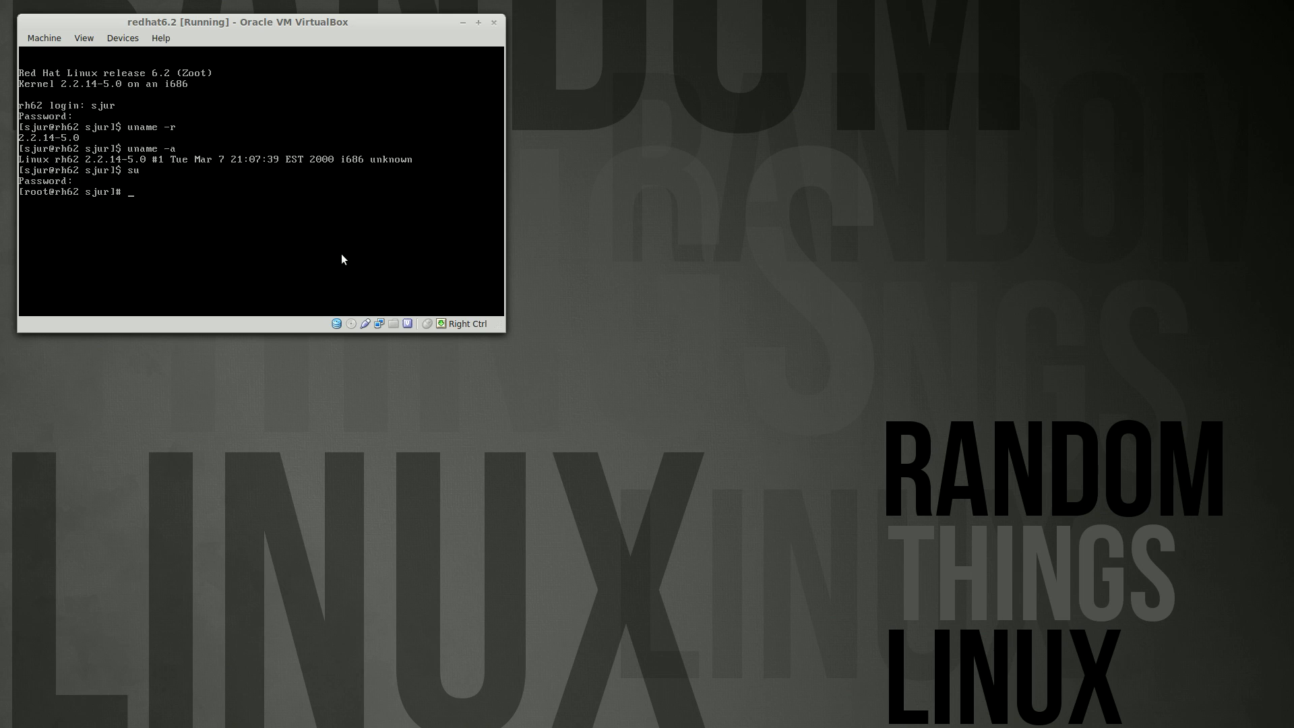
text(shutdown -h now)
key(Return)
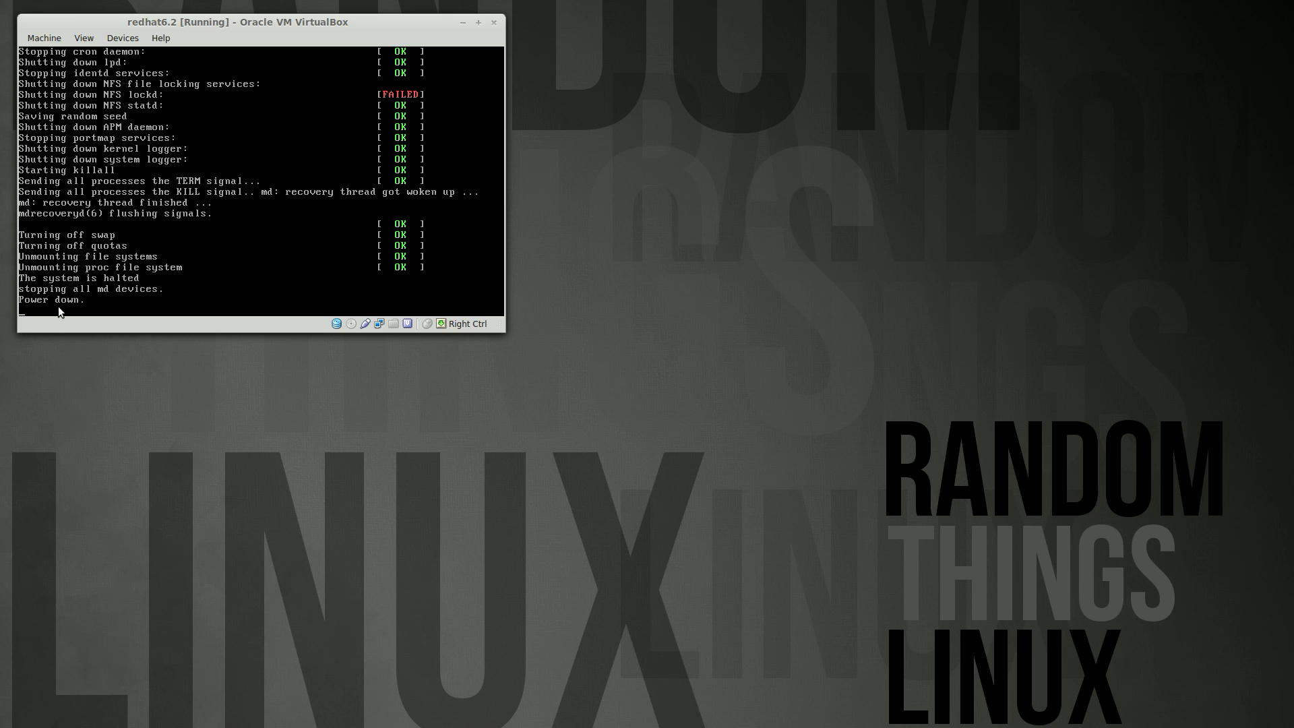
Close the halted redhat6.2 machine with 'Power off the machine', leaving the desktop
click(45, 38)
click(54, 195)
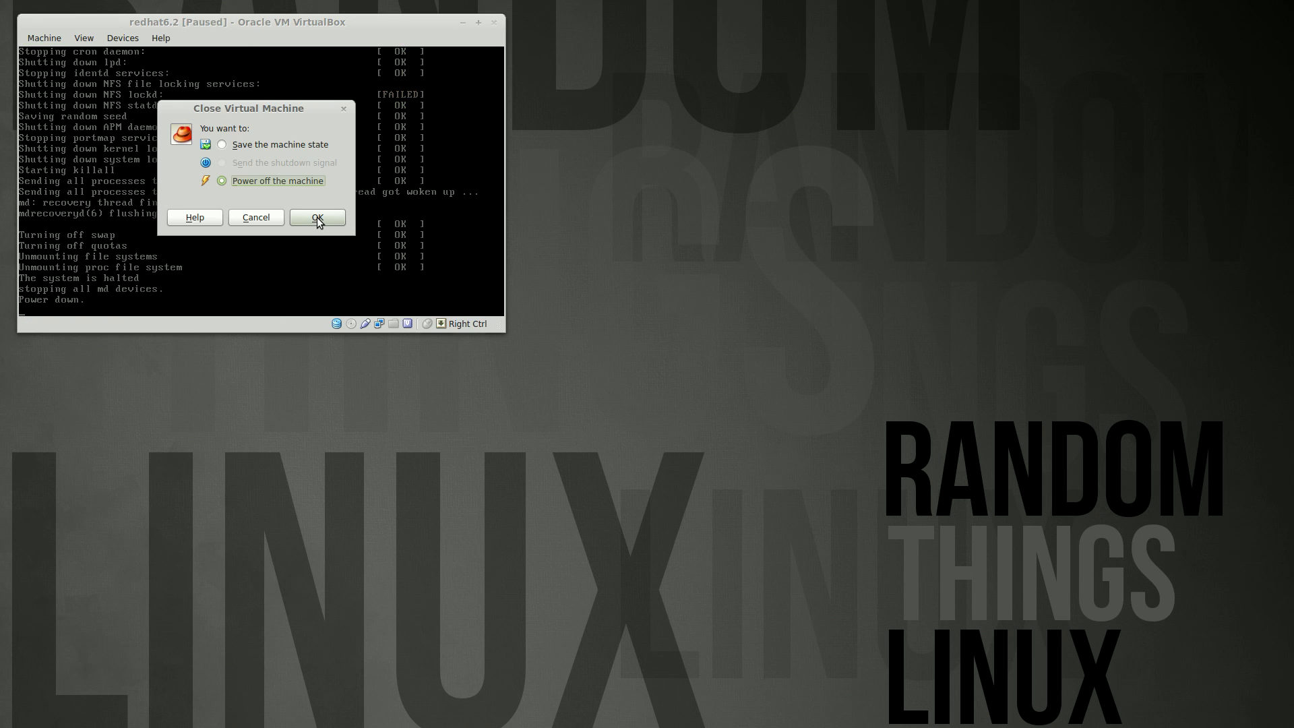
click(314, 218)
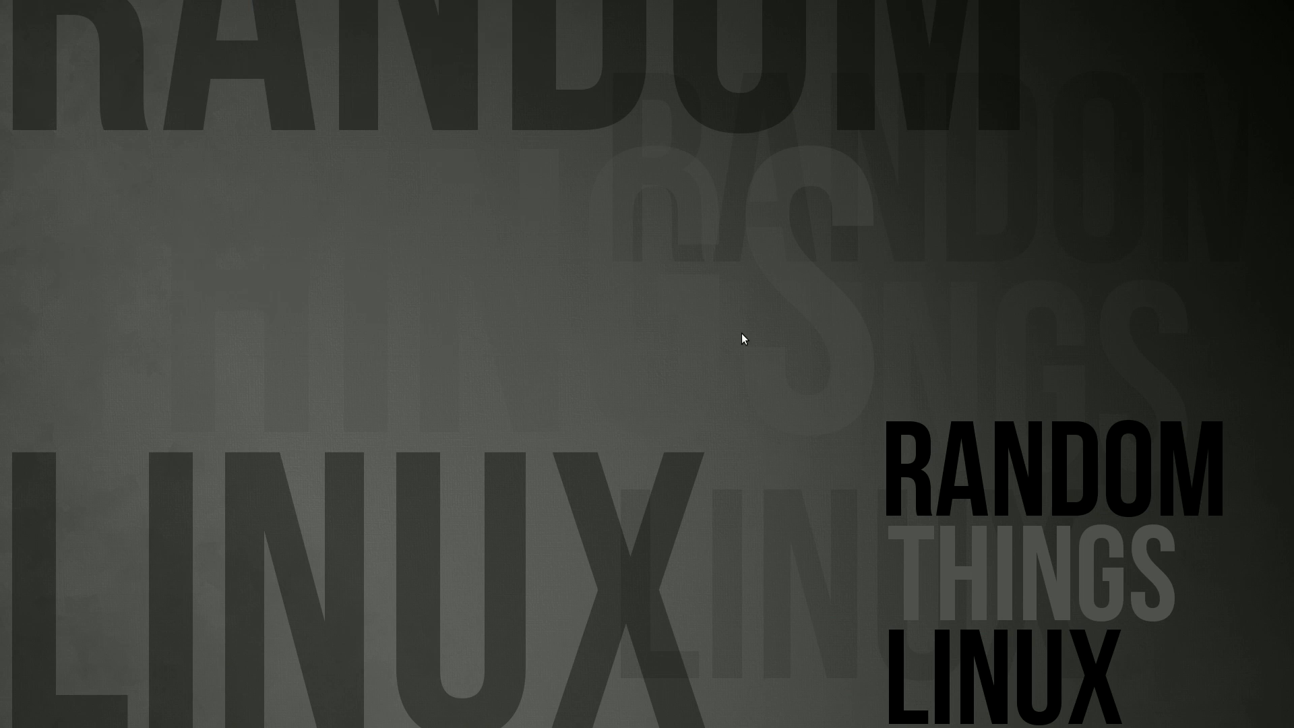